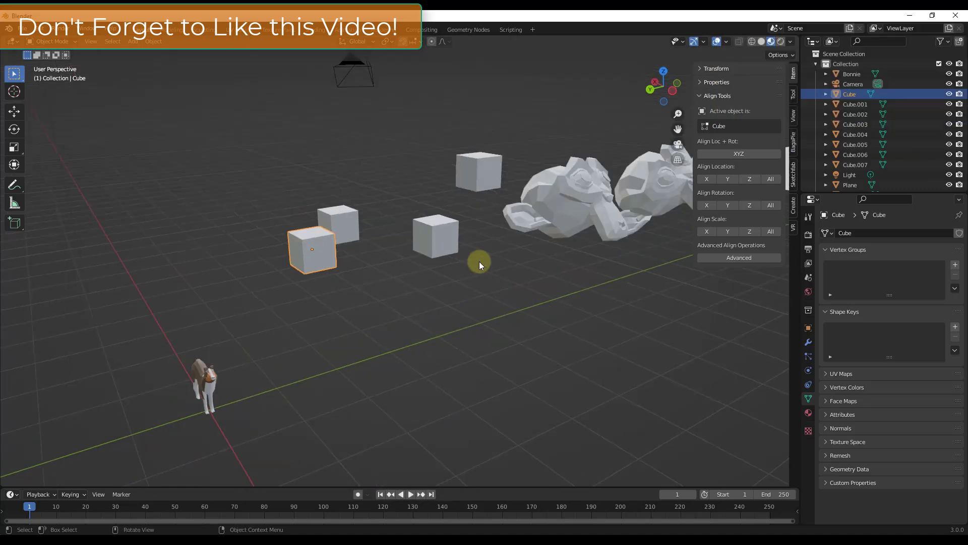
Step: Search the add-on preferences for "align" and view the details of the Align Tools add-on
left_click(40, 30)
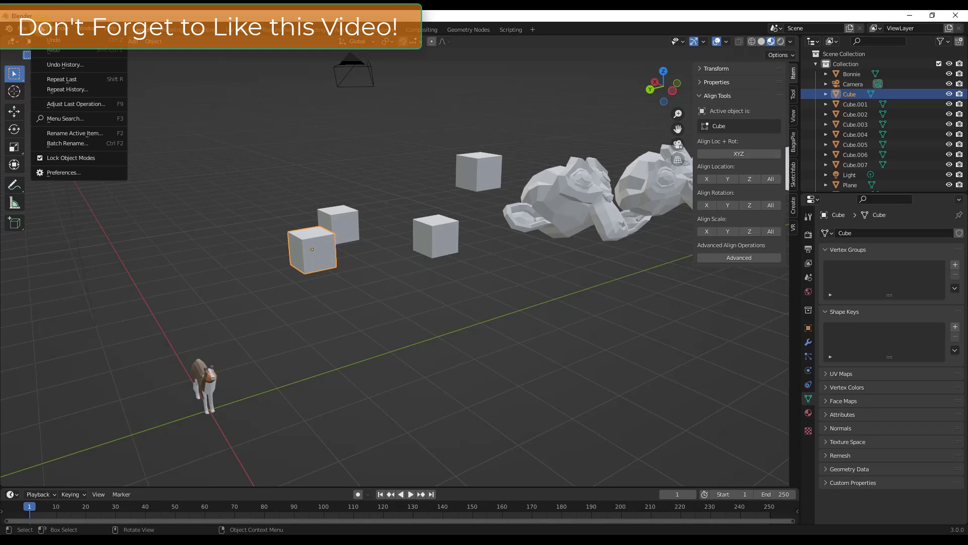
left_click(73, 173)
left_click(276, 62)
type("align")
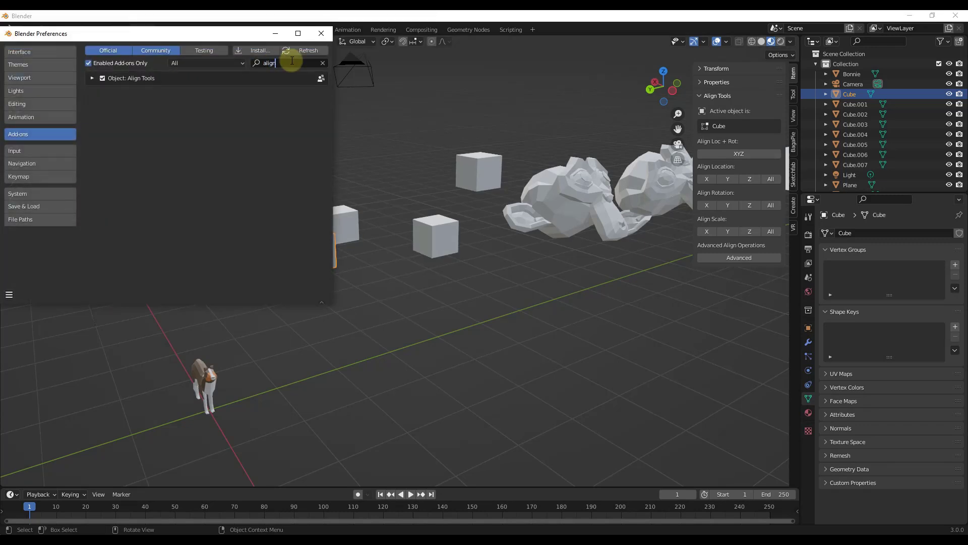
left_click(93, 78)
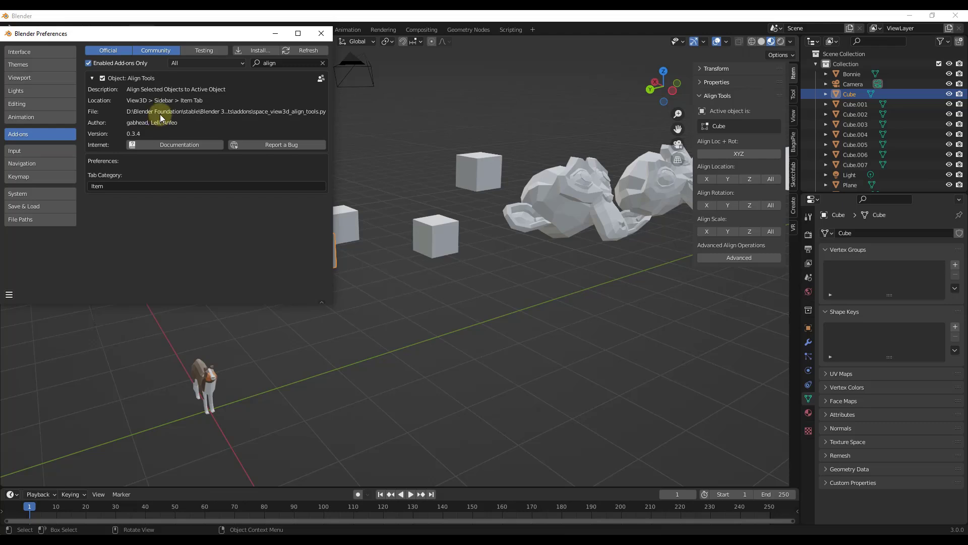
left_click(321, 34)
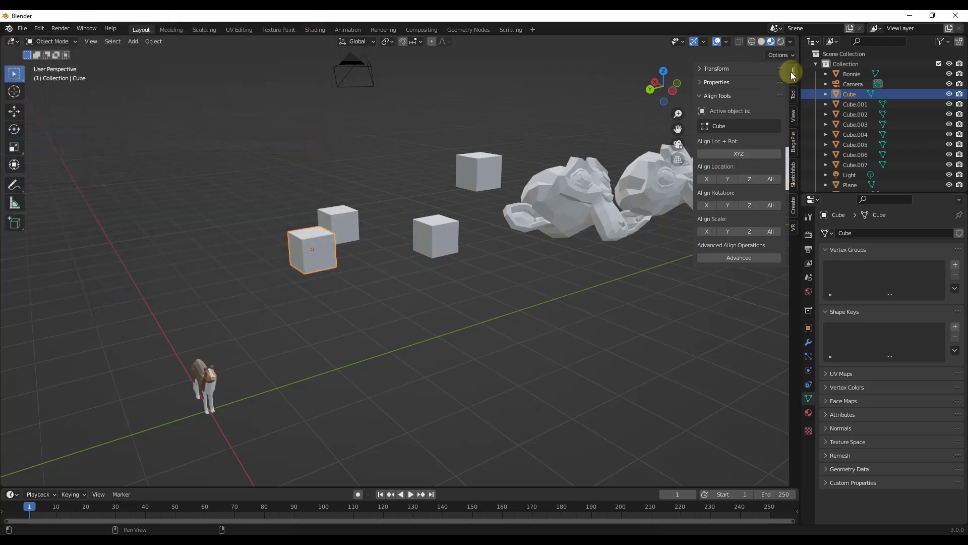
left_click(706, 96)
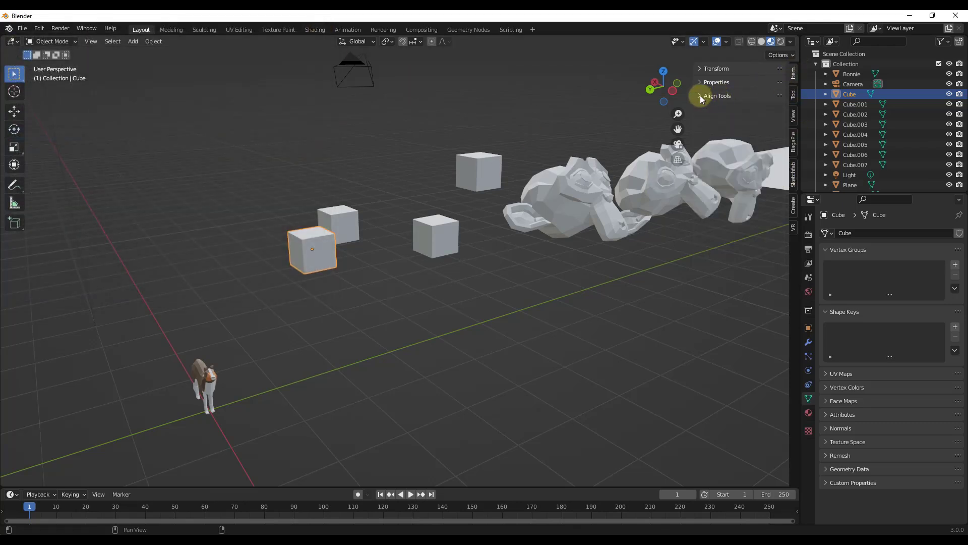
left_click(701, 96)
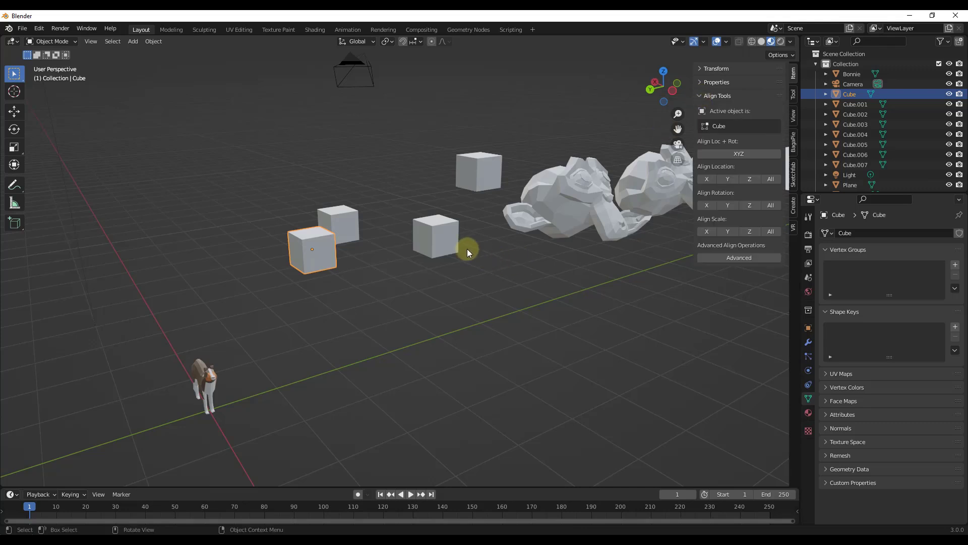
middle_click_drag(467, 250, 471, 253)
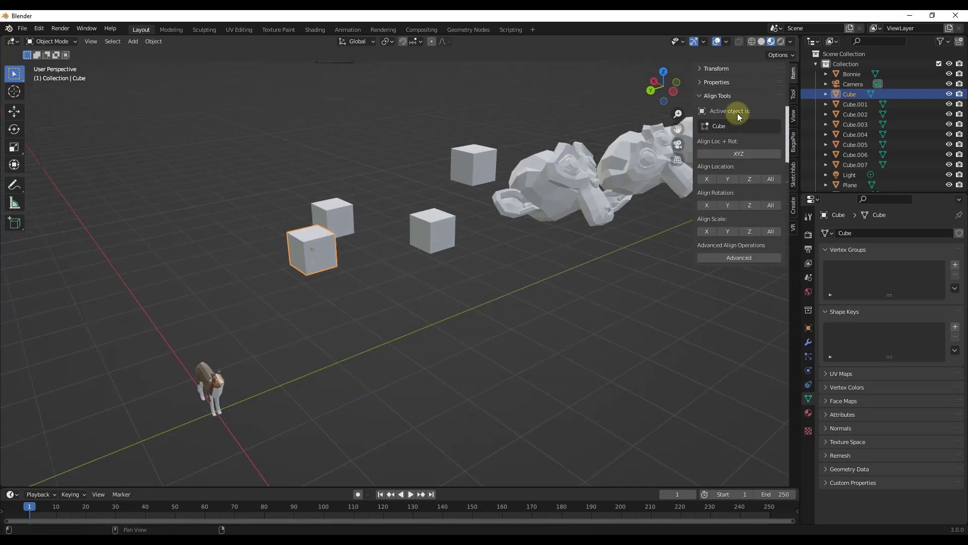
Step: Move Cube.002 down about 0.7 m along the Z axis
middle_click_drag(471, 270, 314, 259)
left_click(438, 244)
key("g")
key("z")
left_click(440, 284)
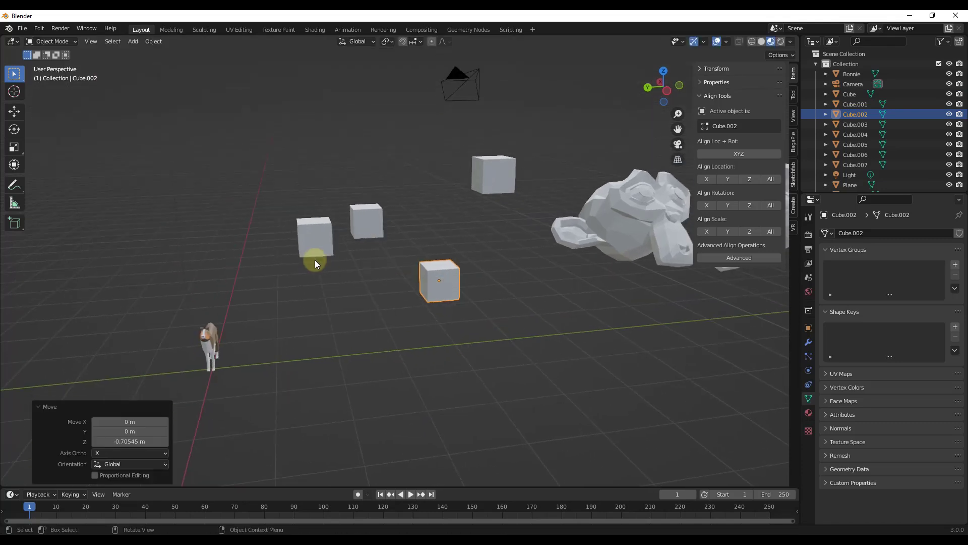
Step: Move the cube nearest the dog, named Cube, up about 0.88 m along the Z axis
left_click(304, 240)
key("g")
key("z")
left_click(303, 188)
middle_click_drag(303, 188, 322, 198)
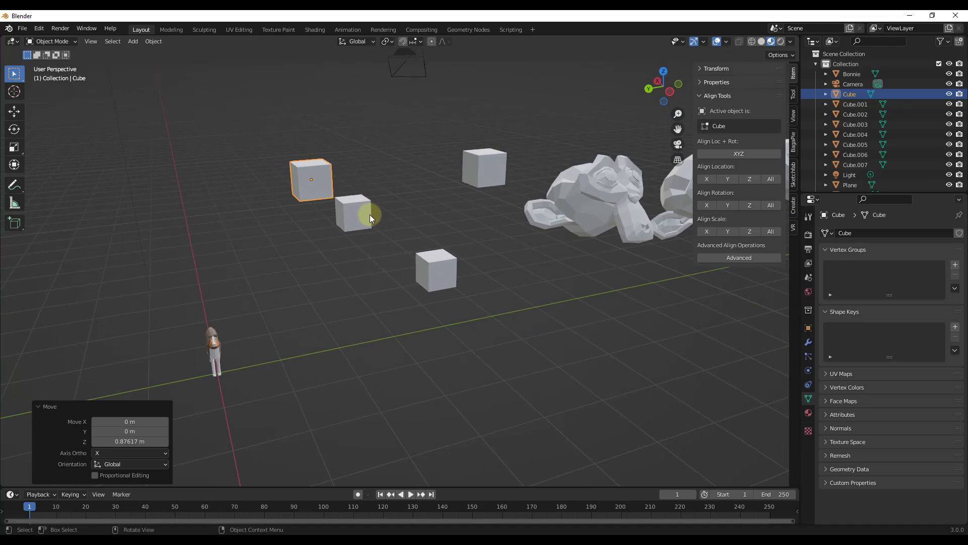
Step: Select the four cubes with Cube.001 as the active object and align their Z location to it
middle_click_drag(452, 247, 442, 247)
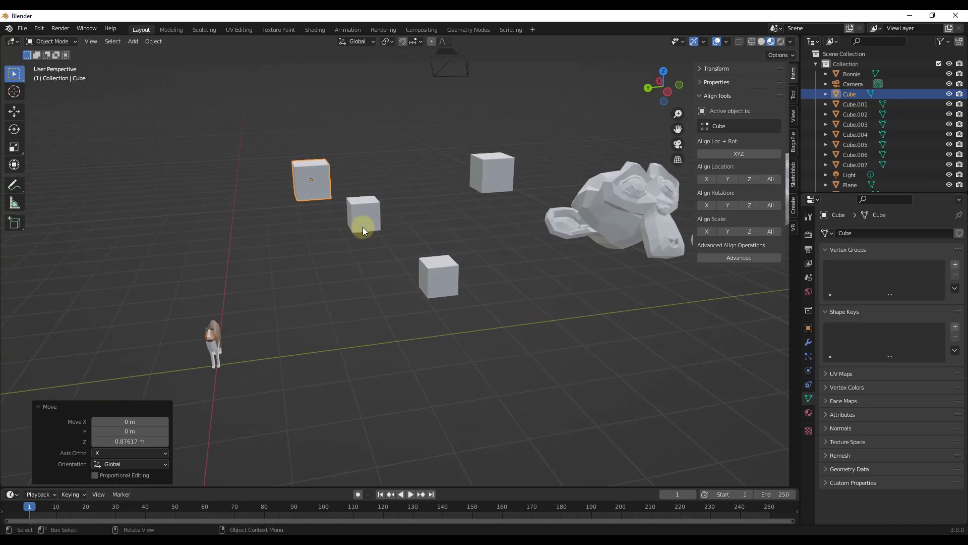
left_click(318, 187)
left_click(471, 181, "shift")
left_click(432, 288, "shift")
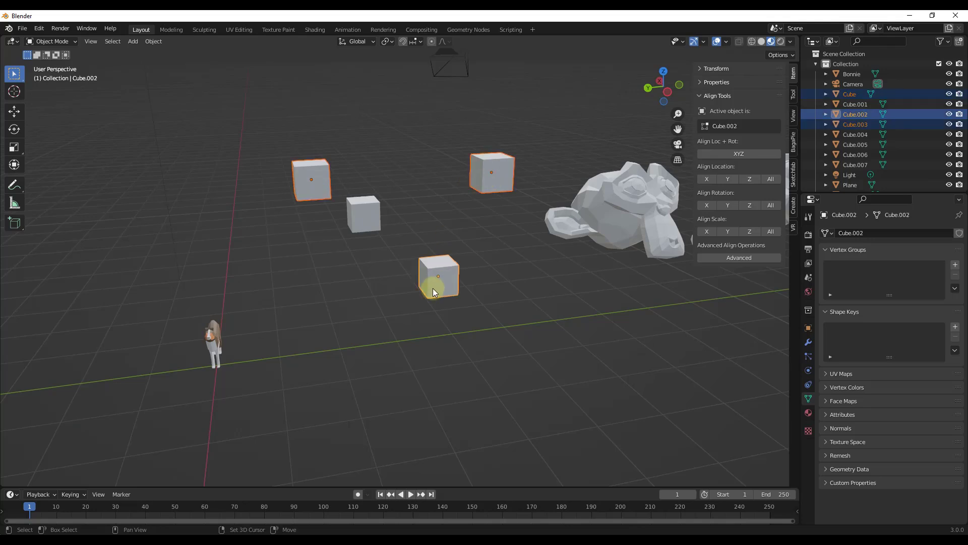
left_click(368, 215, "shift")
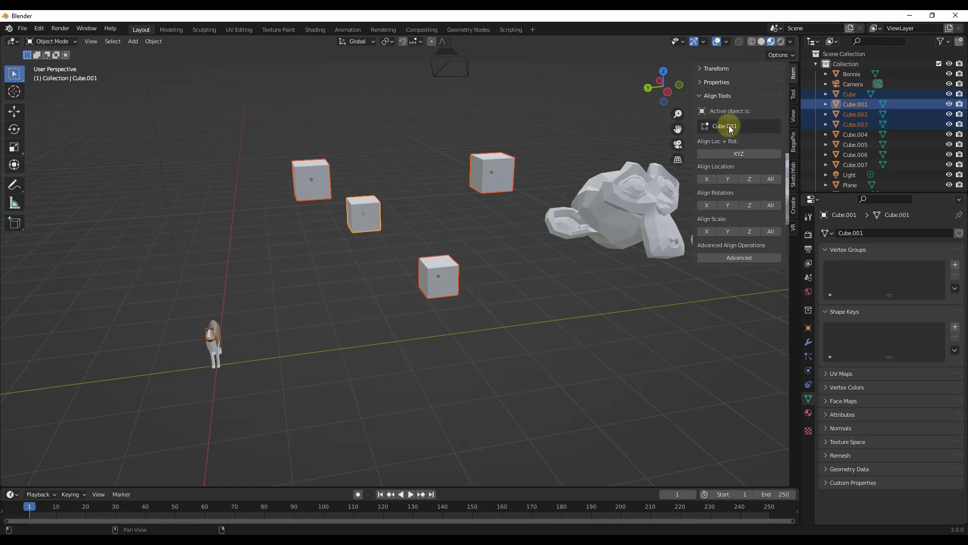
left_click_drag(250, 127, 525, 325)
left_click(464, 319)
left_click_drag(245, 78, 526, 343)
left_click(728, 165)
middle_click_drag(410, 286, 421, 226)
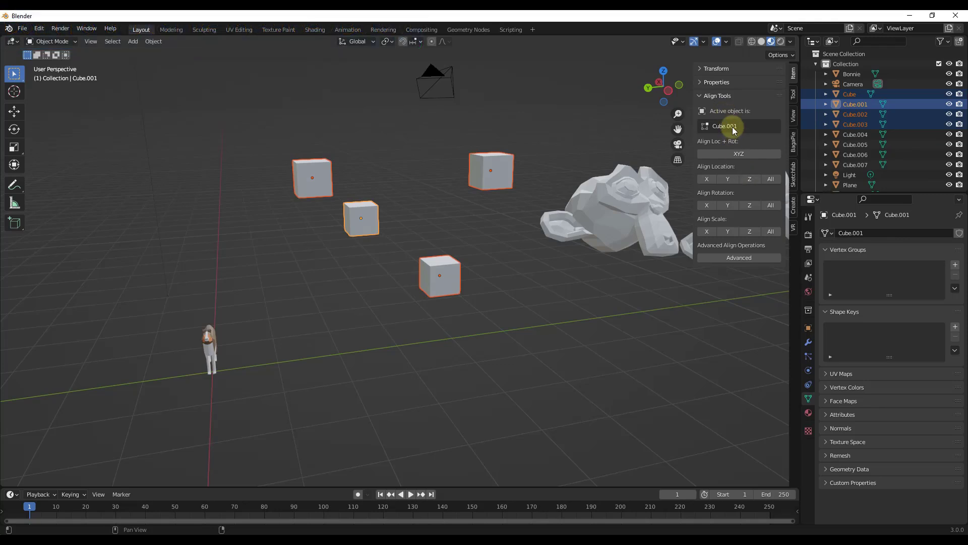
left_click(750, 179)
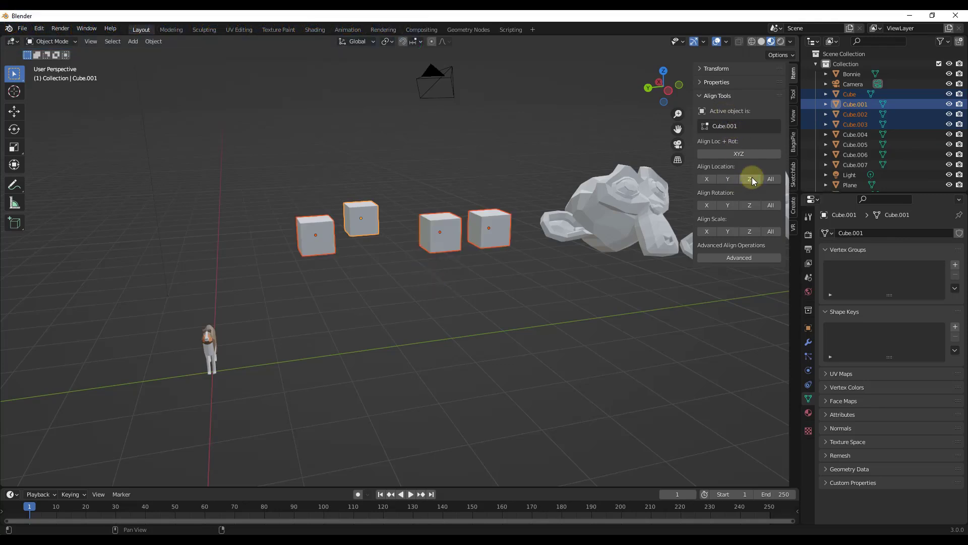
Step: Align the selected cubes' X location to Cube.001, and undo the cube alignments
middle_click_drag(380, 192, 360, 226)
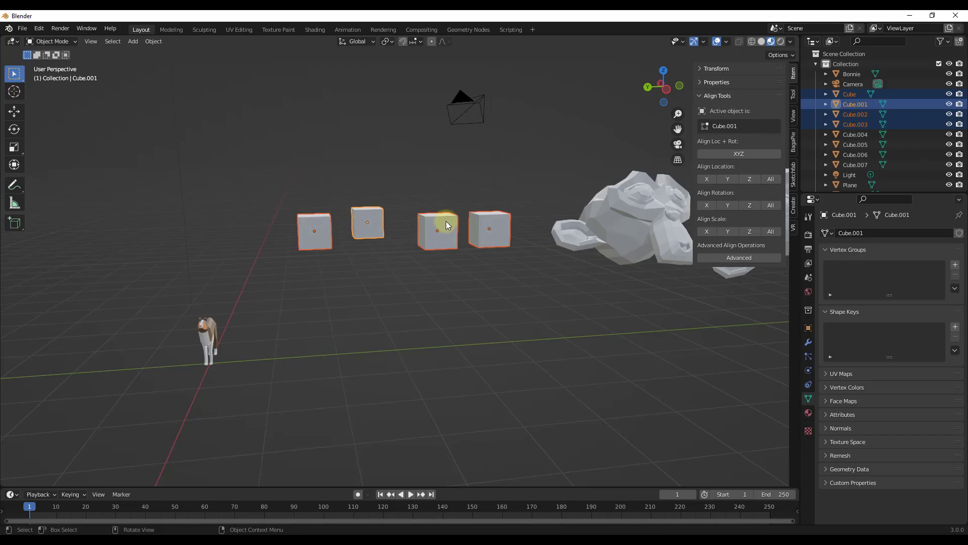
middle_click_drag(440, 228, 435, 276)
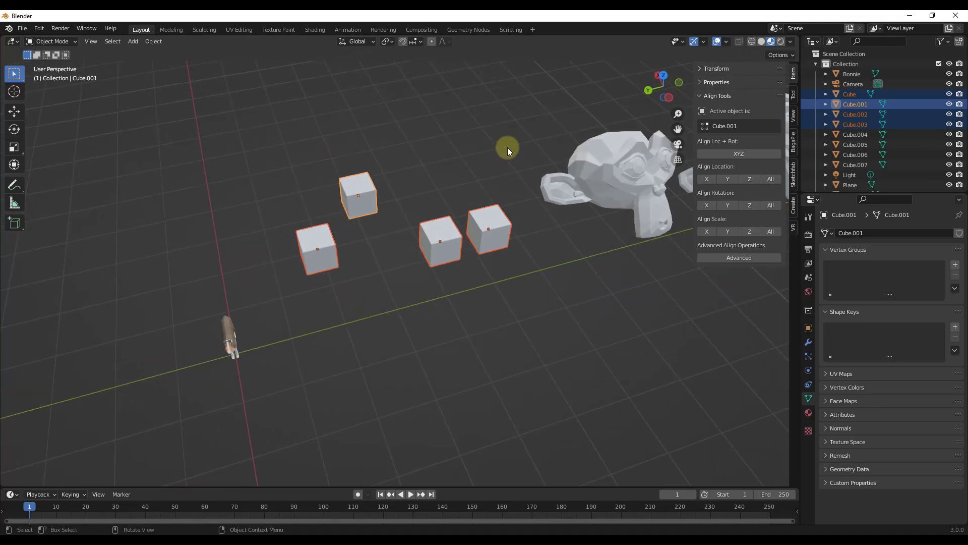
left_click(706, 179)
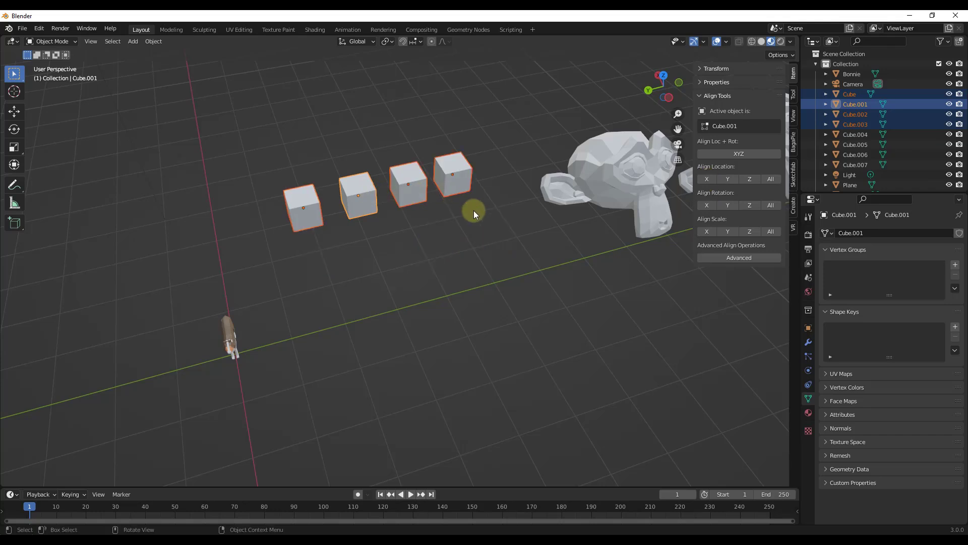
middle_click_drag(428, 255, 492, 299)
key("ctrl+z")
Step: Make transforms affect only origins and move Cube.002's origin along the X axis, out of the cube's center
left_click(432, 254)
left_click(794, 54)
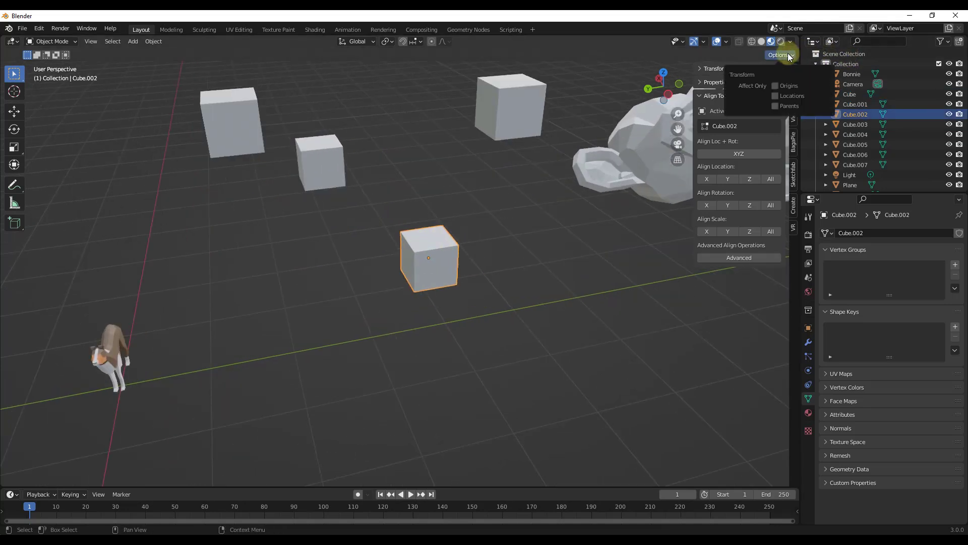
left_click(775, 86)
key("g")
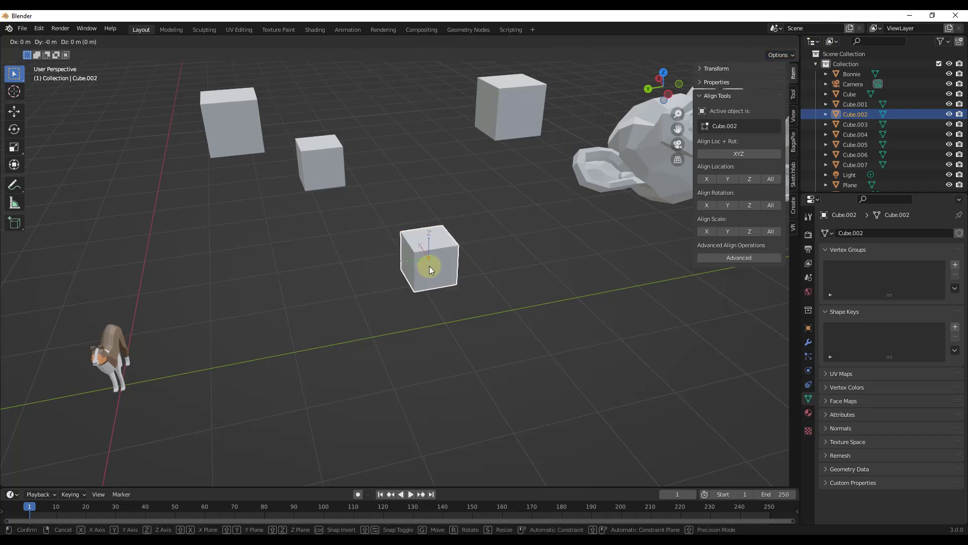
key("x")
left_click(458, 301)
Step: Select the four cubes with Cube.001 as the active object and align their Z and X locations to it
middle_click_drag(521, 208, 348, 169)
left_click(249, 116)
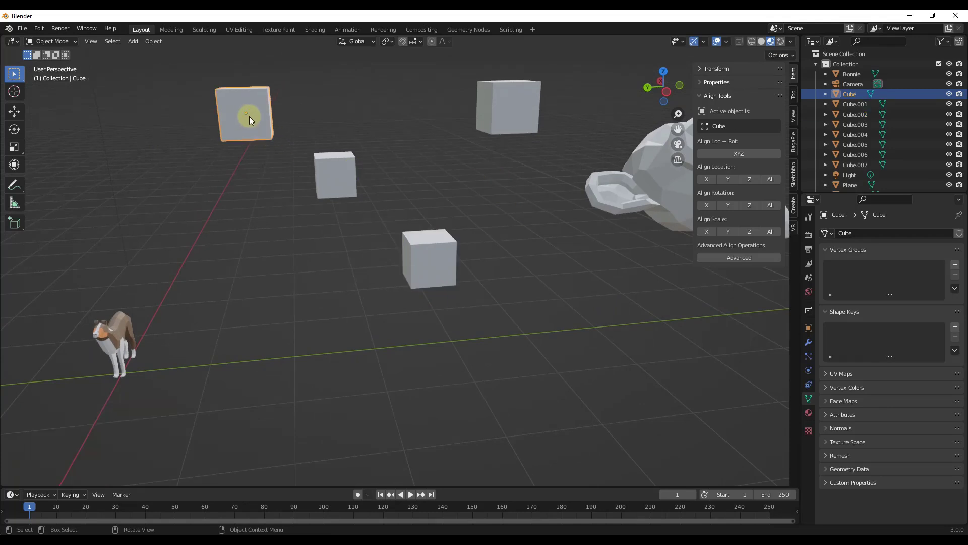
left_click(522, 95, "shift")
left_click(415, 262, "shift")
left_click(330, 179, "shift")
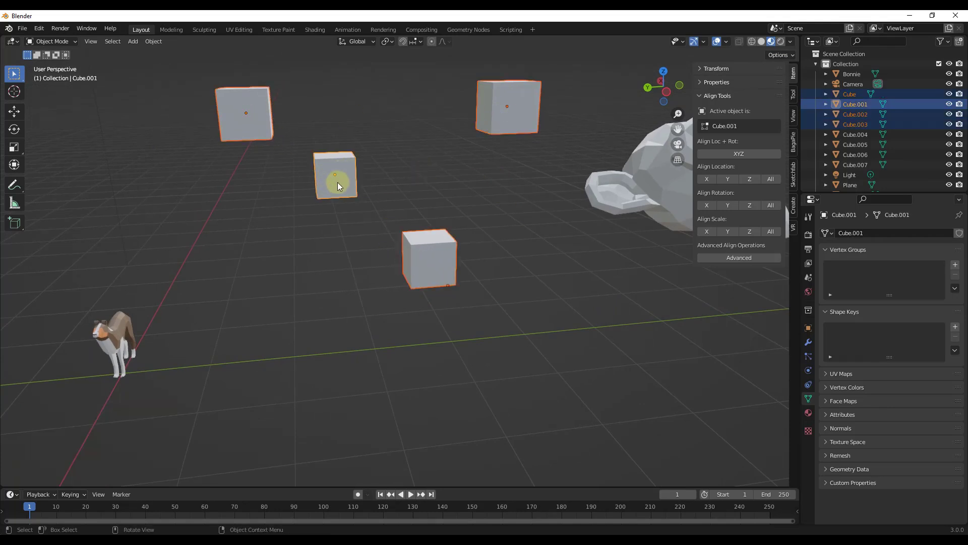
middle_click_drag(422, 177, 437, 191)
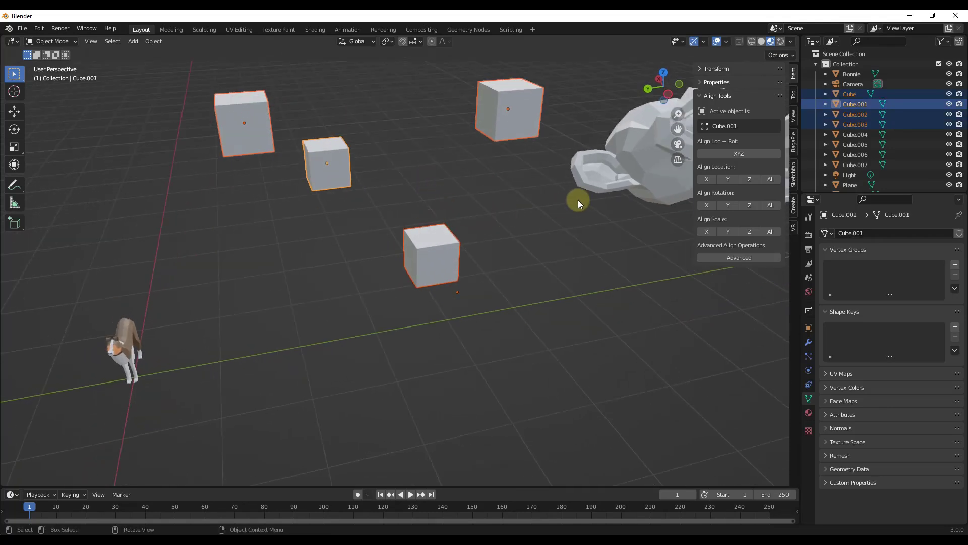
left_click(711, 179)
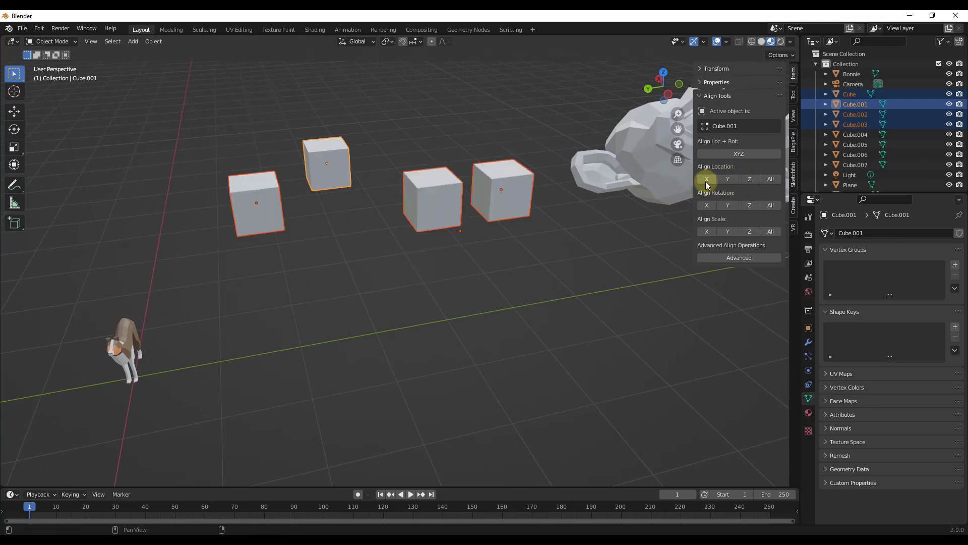
key("ctrl+z")
Step: Set the origin of Cube.002 to its center of mass by volume
middle_click_drag(432, 201, 352, 177)
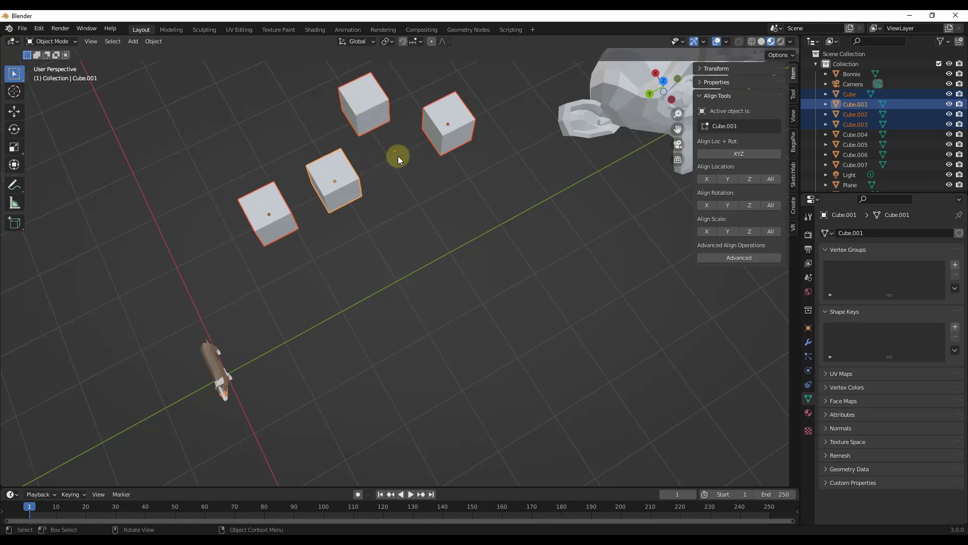
left_click(362, 102)
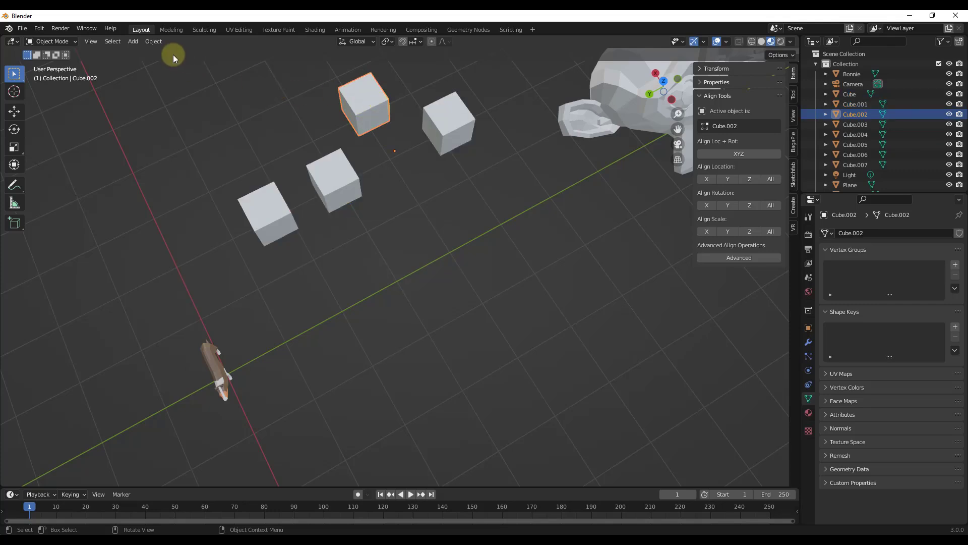
left_click(154, 41)
mouse_move(174, 63)
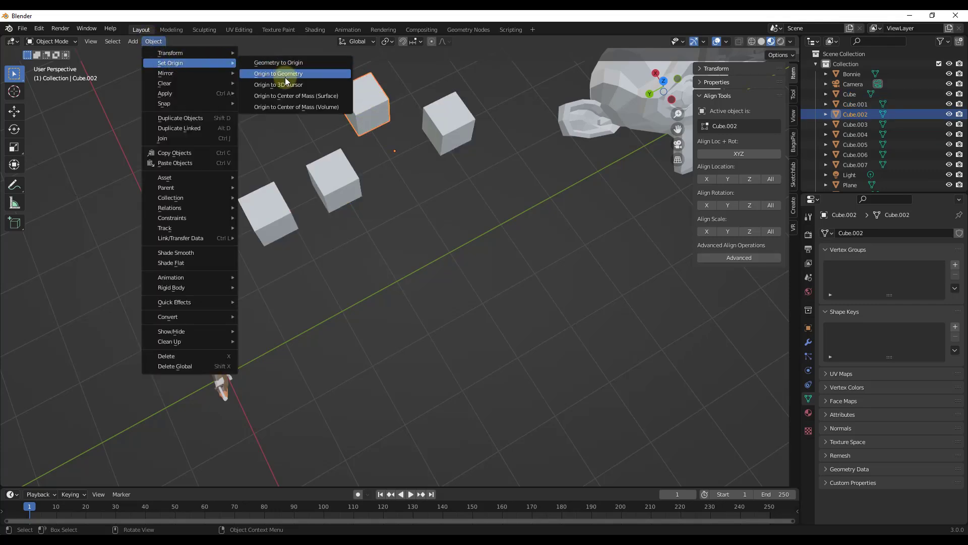
left_click(299, 108)
Step: Align the four cubes' Y location to the active Cube.002, and undo the alignment
middle_click_drag(431, 173, 212, 112)
left_click_drag(197, 75, 478, 177)
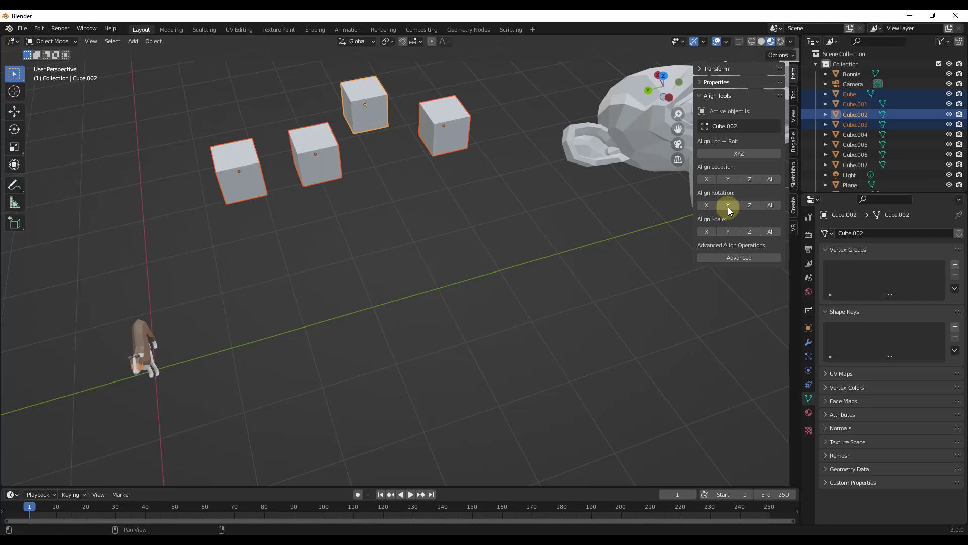
left_click(726, 179)
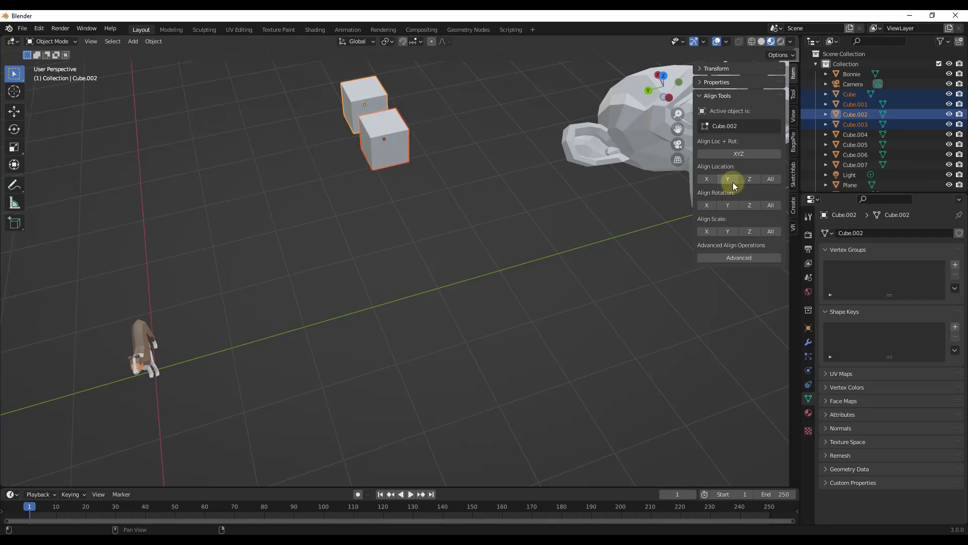
key("ctrl+z")
key("ctrl+z")
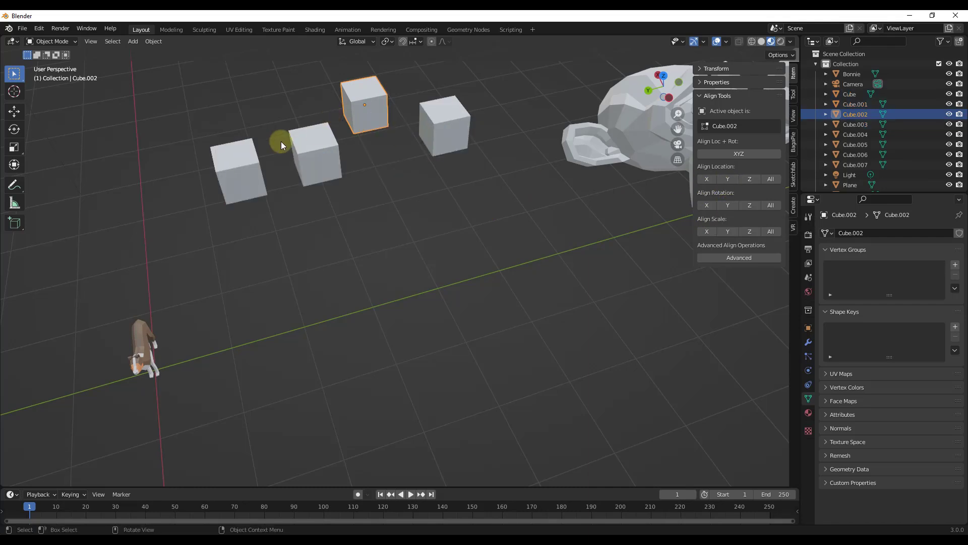
left_click(312, 158, "shift")
key("ctrl+z")
key("ctrl+z")
Step: Deselect the cubes and rotate the middle monkey head, Suzanne.001, by about -592° around the view's Z axis
middle_click_drag(509, 163, 380, 244)
key("alt+a")
scroll(254, 195, "up", 2)
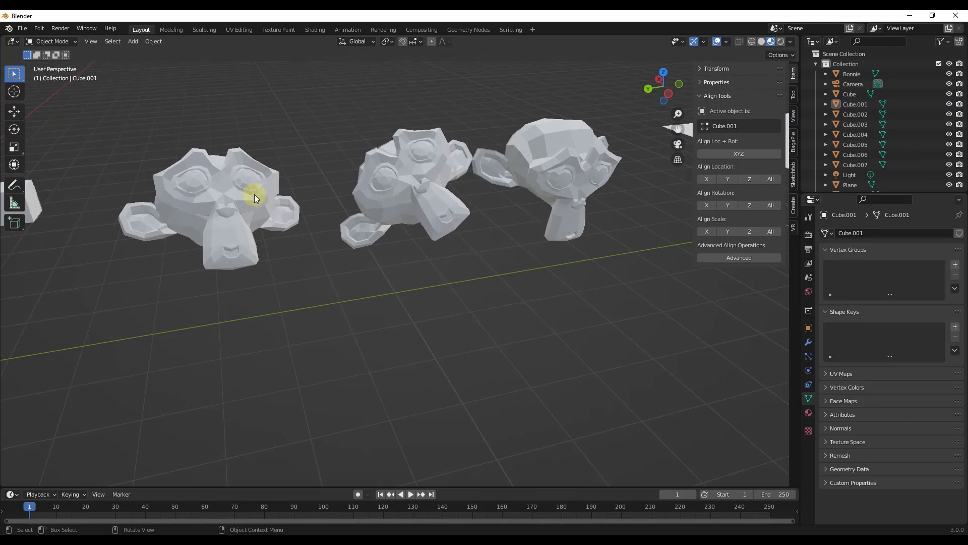
middle_click_drag(436, 181, 411, 192, "shift")
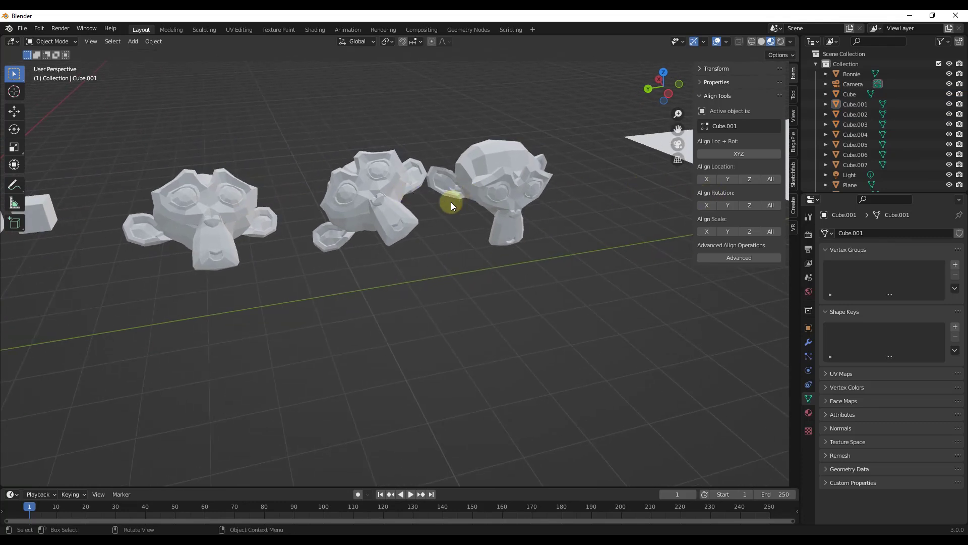
middle_click_drag(428, 213, 362, 210)
left_click(395, 202)
left_click(265, 225)
left_click(362, 205)
left_click(408, 221)
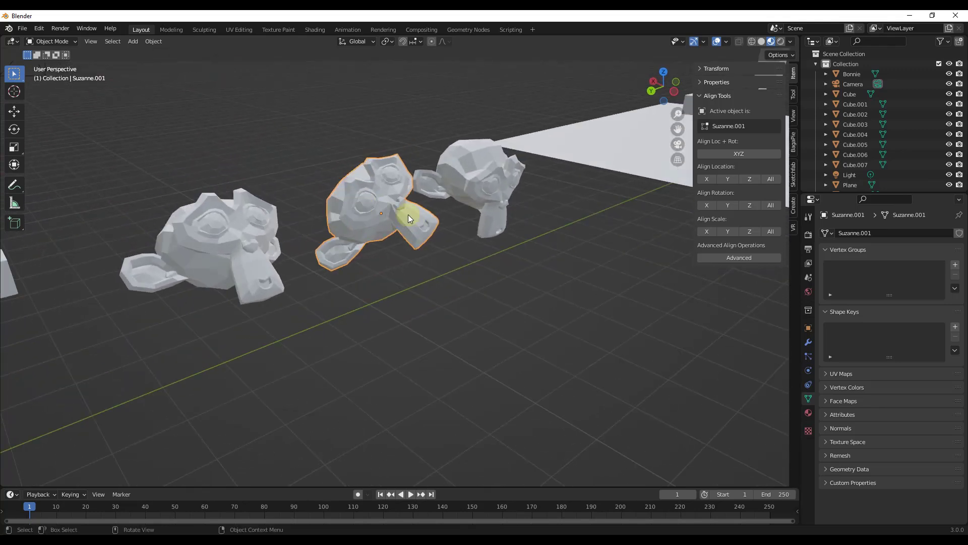
key("r")
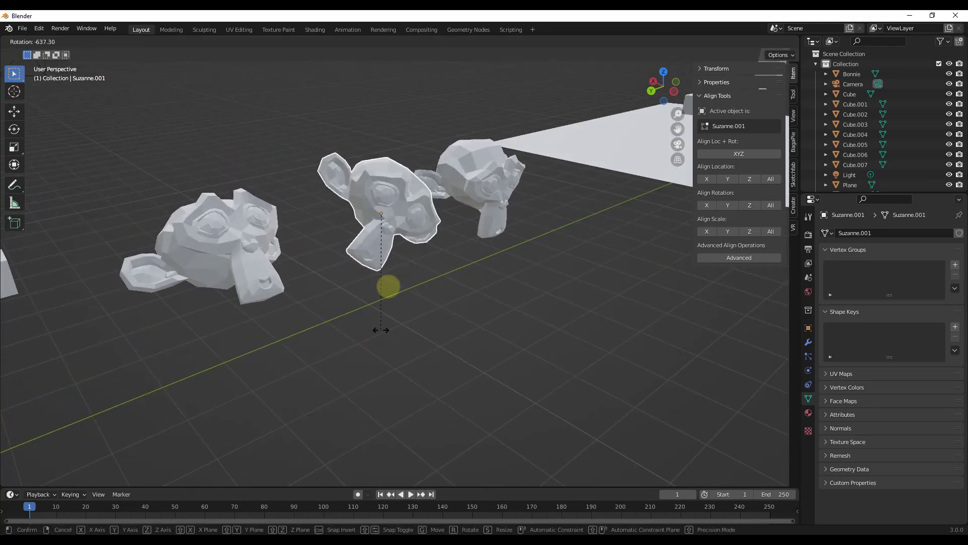
left_click(323, 267)
Step: Select the three monkey heads with Suzanne.002 as the active object and align their rotation on all axes
middle_click_drag(493, 272, 413, 265)
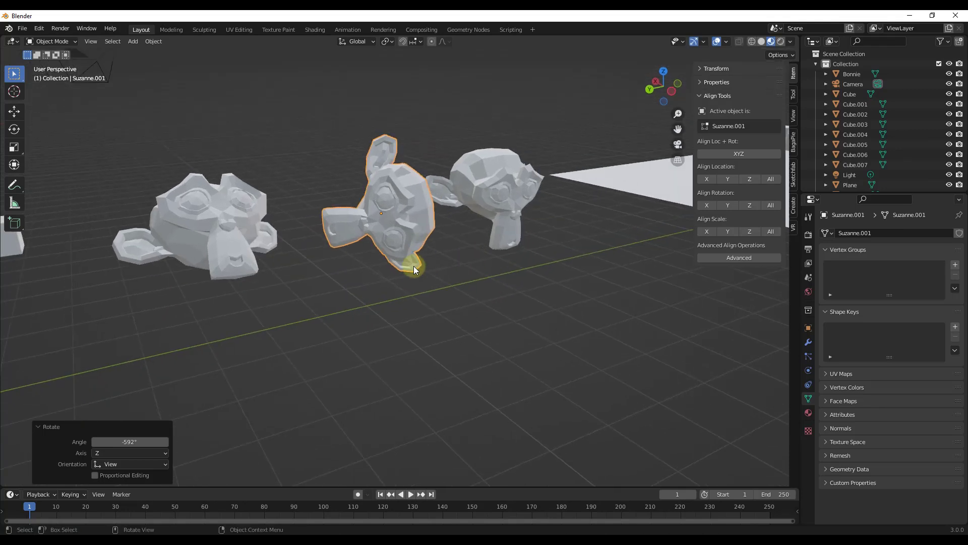
left_click(225, 226)
left_click(394, 218, "shift")
left_click(502, 197, "shift")
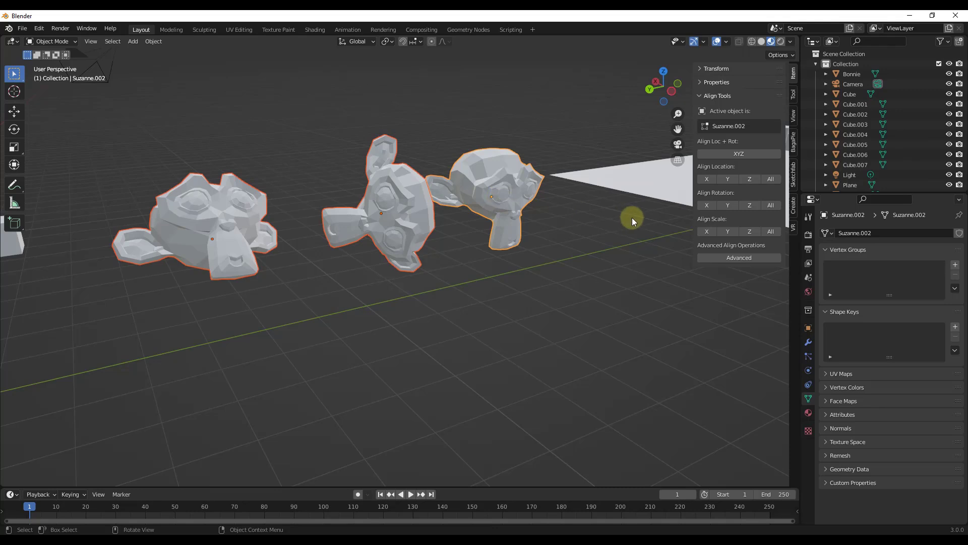
left_click(771, 206)
middle_click_drag(374, 202, 395, 226)
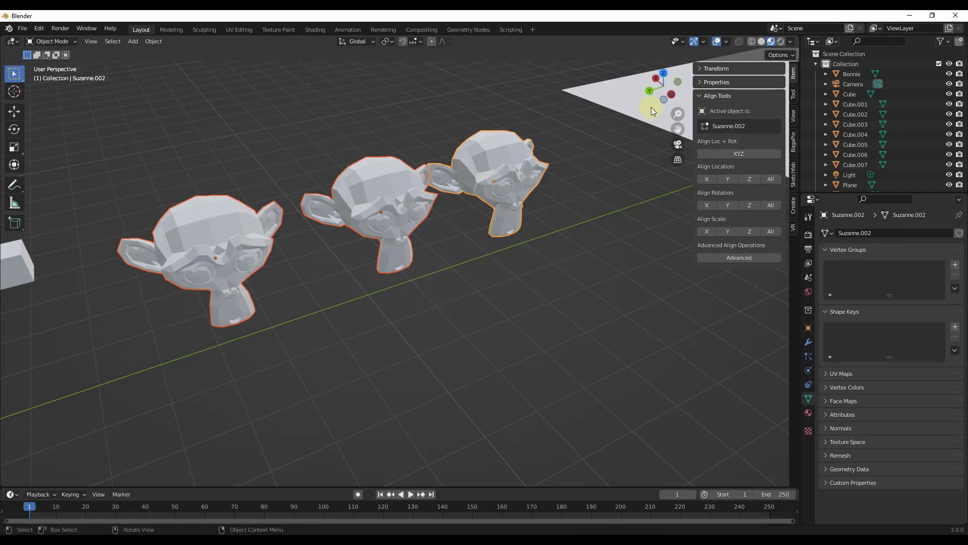
Step: Select only Suzanne.002 and show its transform values to check its Z rotation
left_click(465, 193)
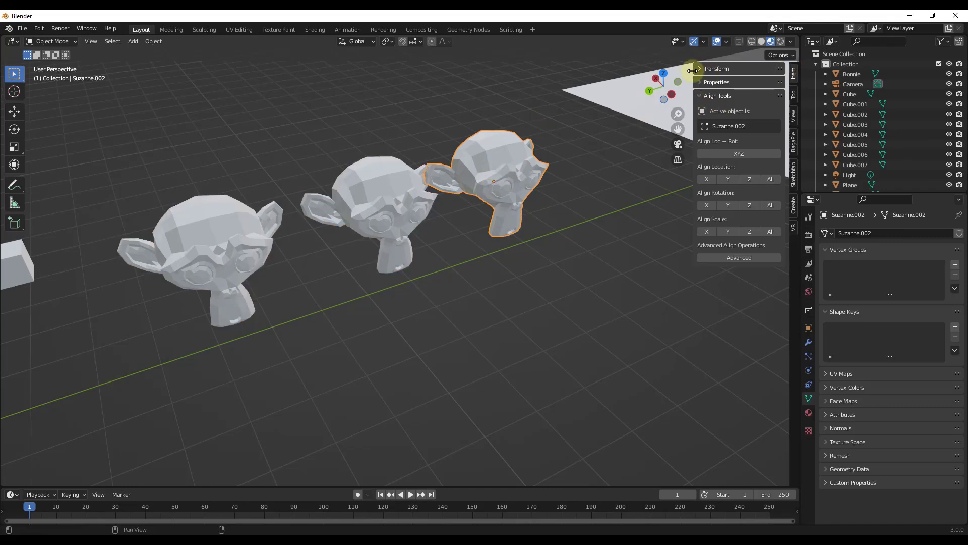
left_click(706, 70)
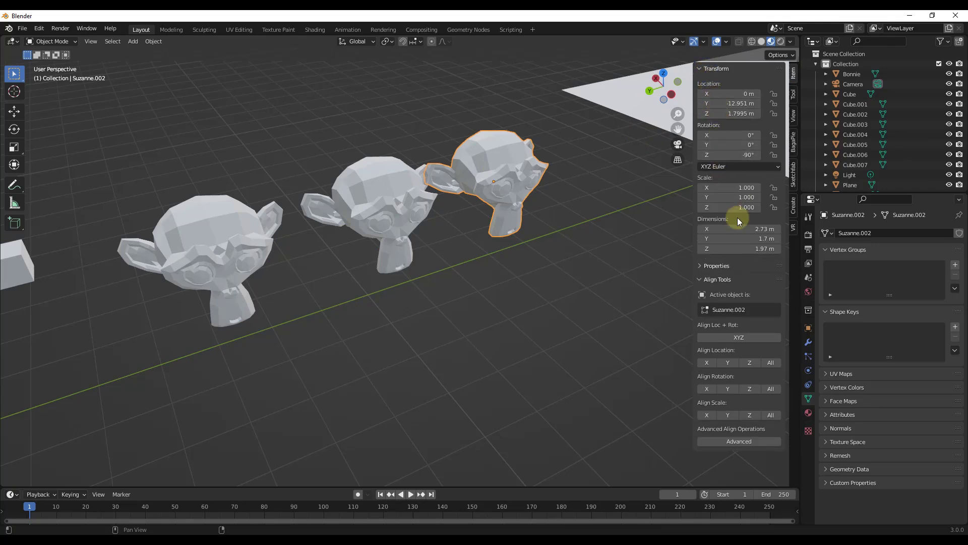
left_click_drag(748, 155, 743, 157)
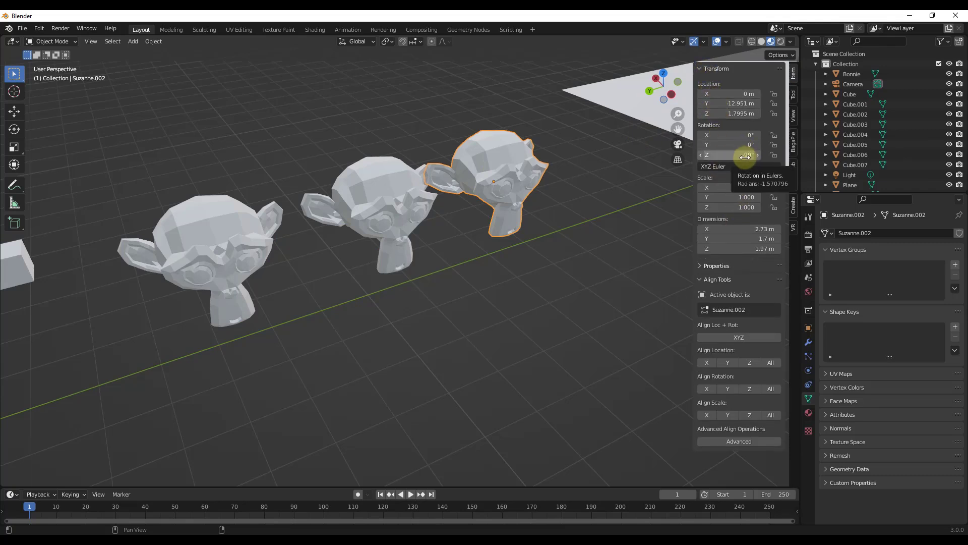
Step: Rotate the middle monkey head, Suzanne.001, freehand to an arbitrary angle
left_click(385, 222)
key("r")
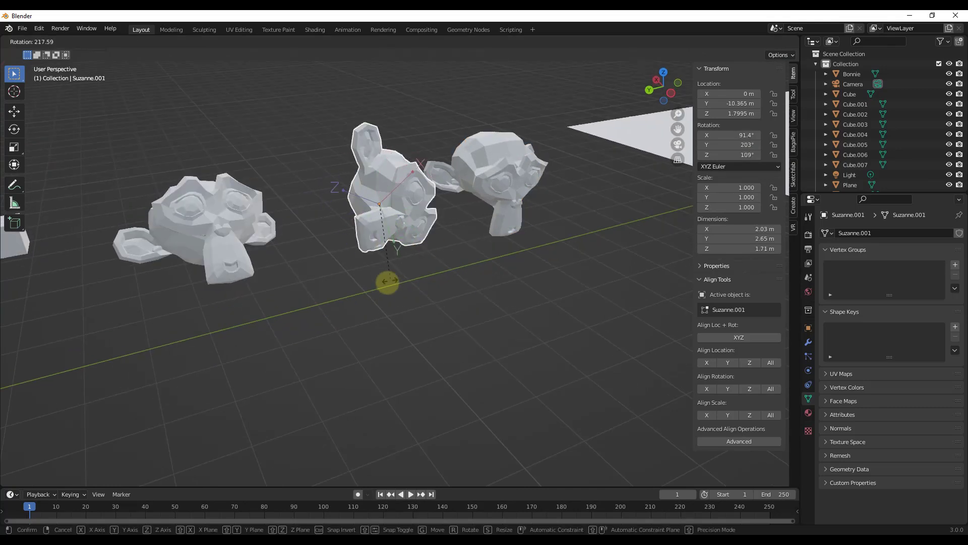
left_click(409, 286)
middle_click_drag(322, 195, 410, 234)
left_click(401, 252)
Step: Reselect the three monkey heads, ending with Suzanne.002, and align all their rotation axes to it
left_click(246, 227)
left_click(375, 204, "shift")
left_click(473, 182, "shift")
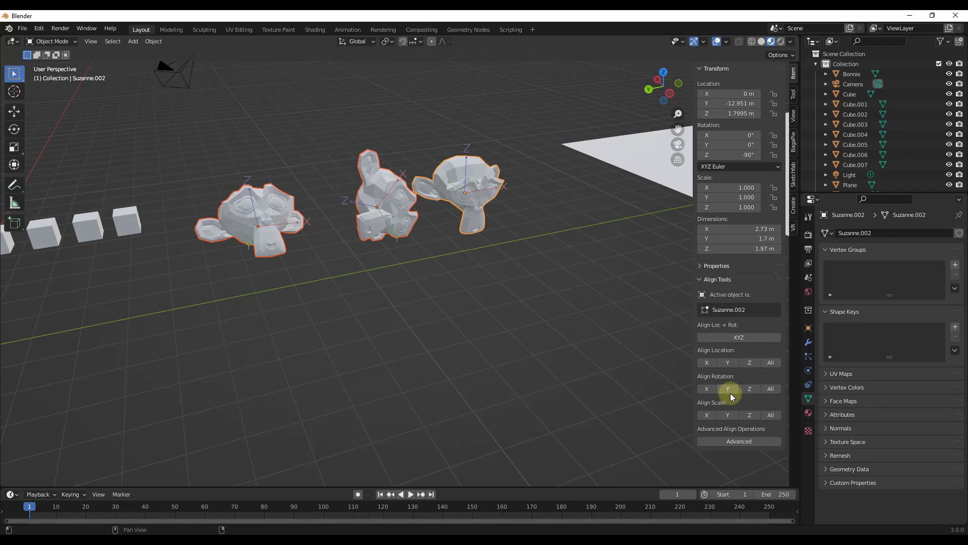
left_click(768, 389)
scroll(386, 202, "up", 1)
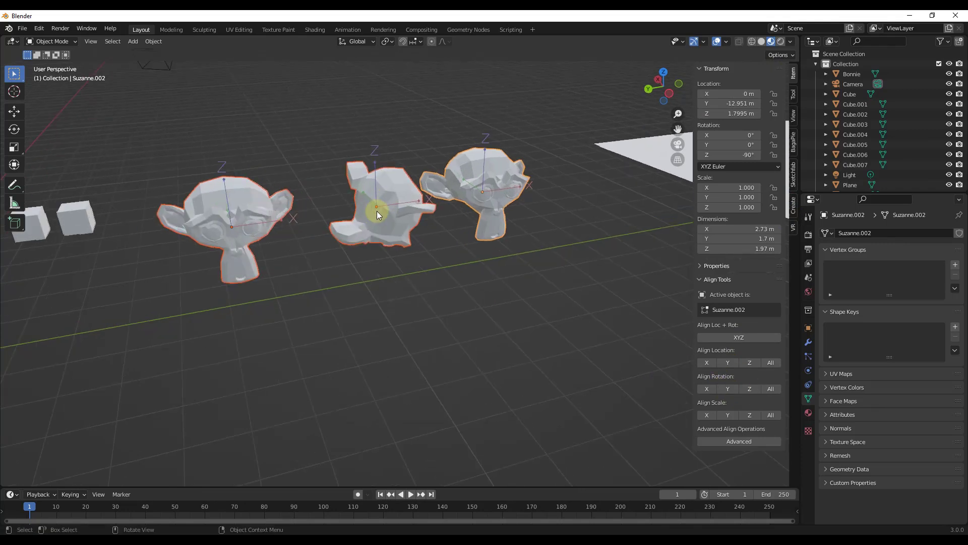
scroll(379, 210, "up", 4)
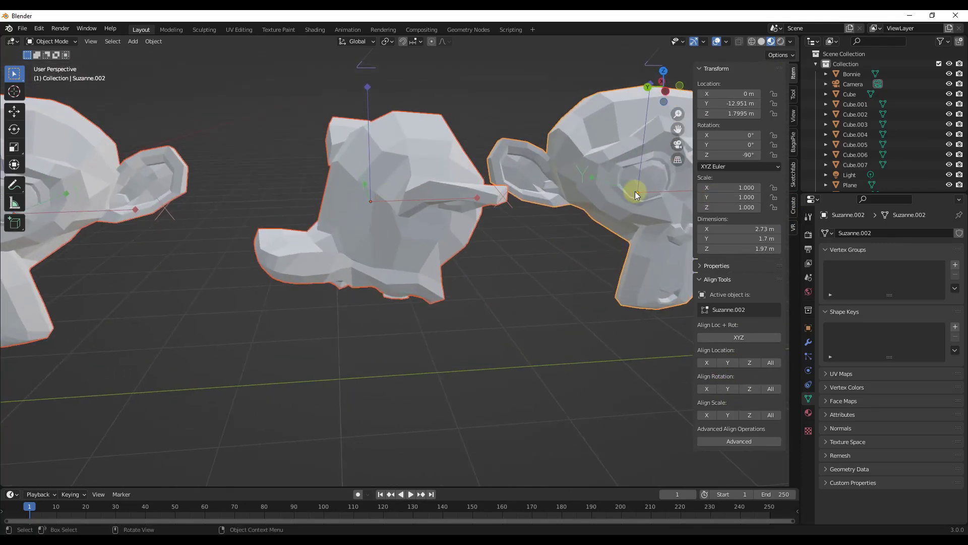
scroll(367, 180, "down", 5)
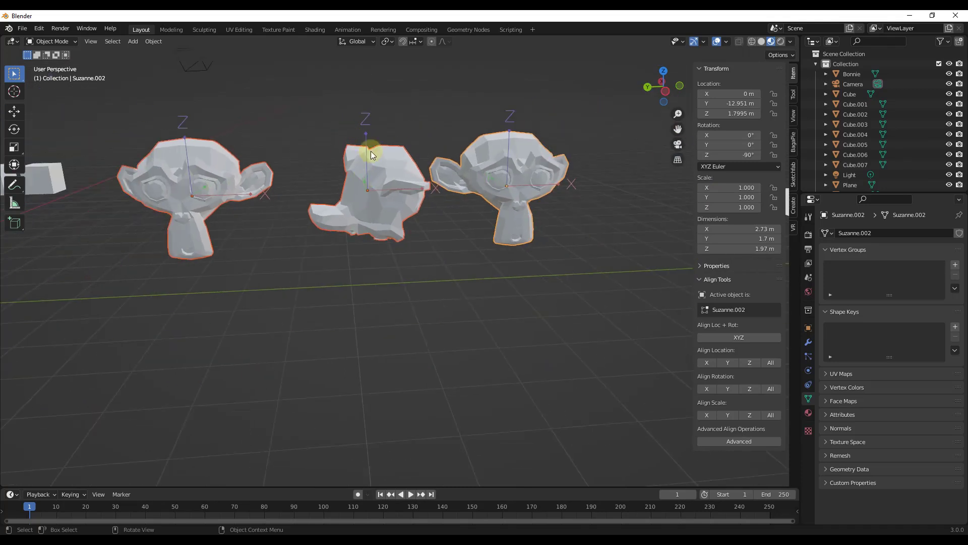
Step: Undo the rotation alignment and the recent freehand rotation of the monkey heads
key("ctrl+z")
key("ctrl+z")
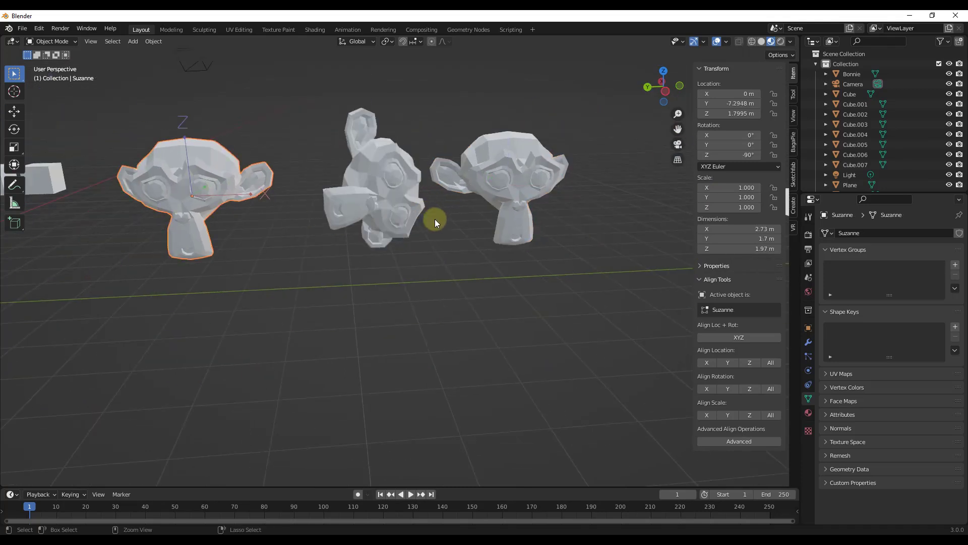
left_click(419, 209)
key("r")
left_click(414, 227)
key("a")
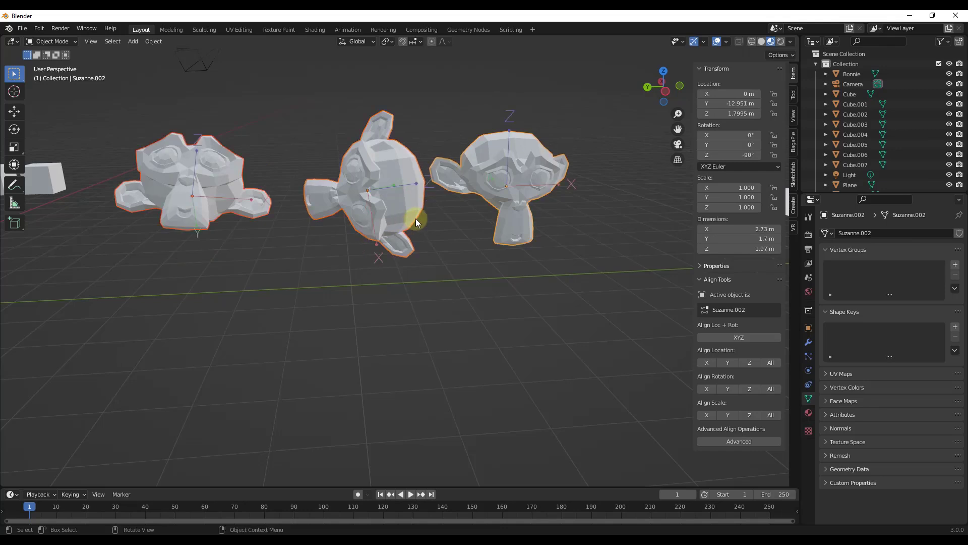
Step: Turn off the transform option that affects only object origins
middle_click_drag(415, 219, 438, 210)
left_click(777, 56)
left_click(776, 85)
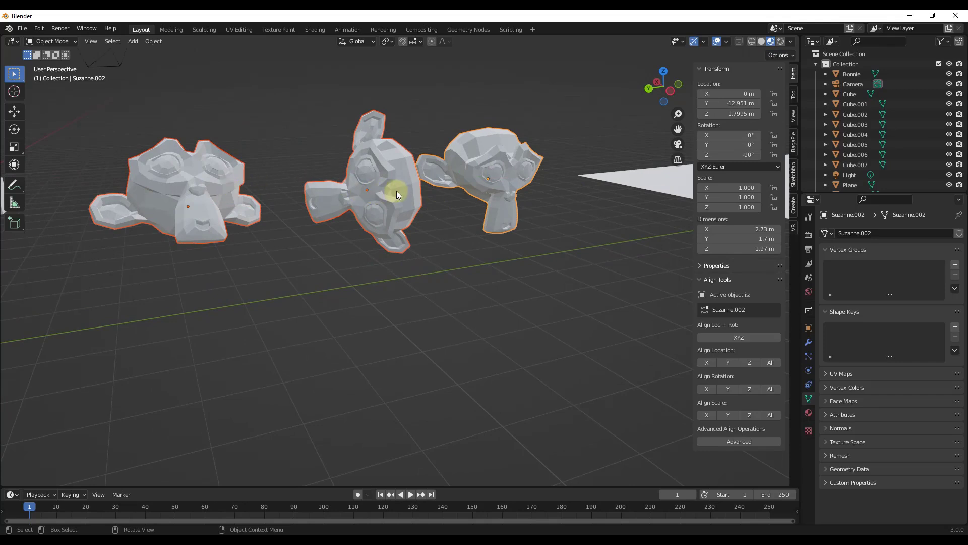
Step: Select the tall box, Cube.007, above the white plane
scroll(387, 213, "down", 3)
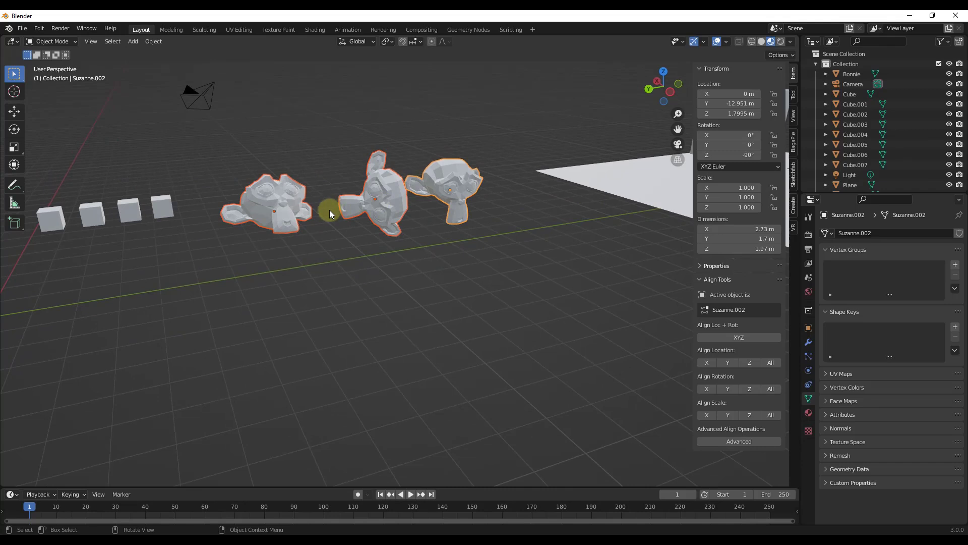
scroll(322, 211, "down", 4)
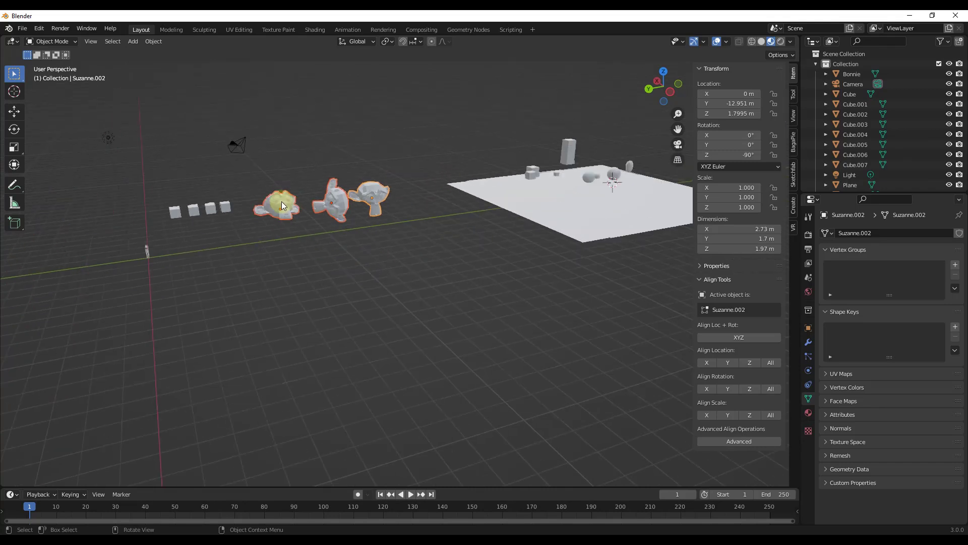
scroll(507, 174, "up", 6)
scroll(436, 171, "up", 5)
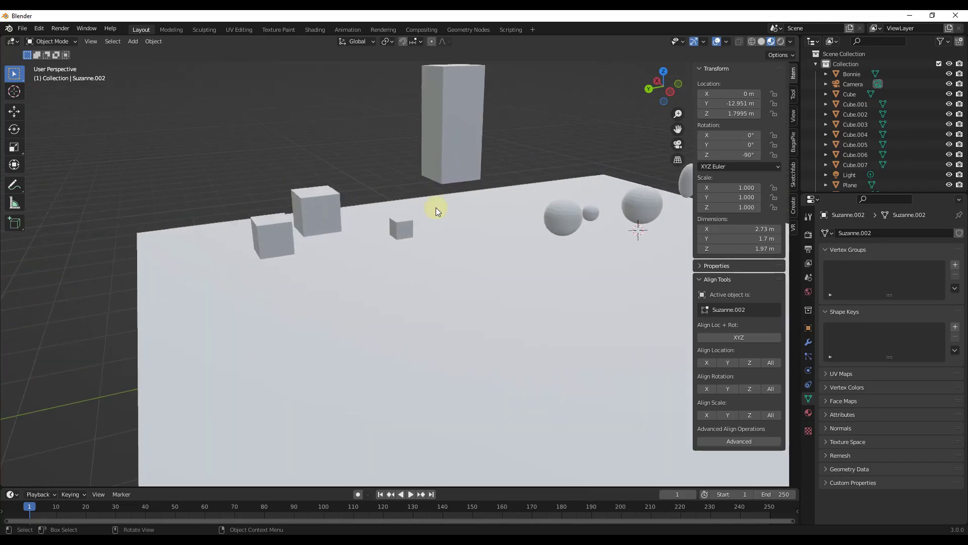
scroll(418, 213, "down", 1)
middle_click_drag(419, 213, 425, 186)
left_click(428, 157)
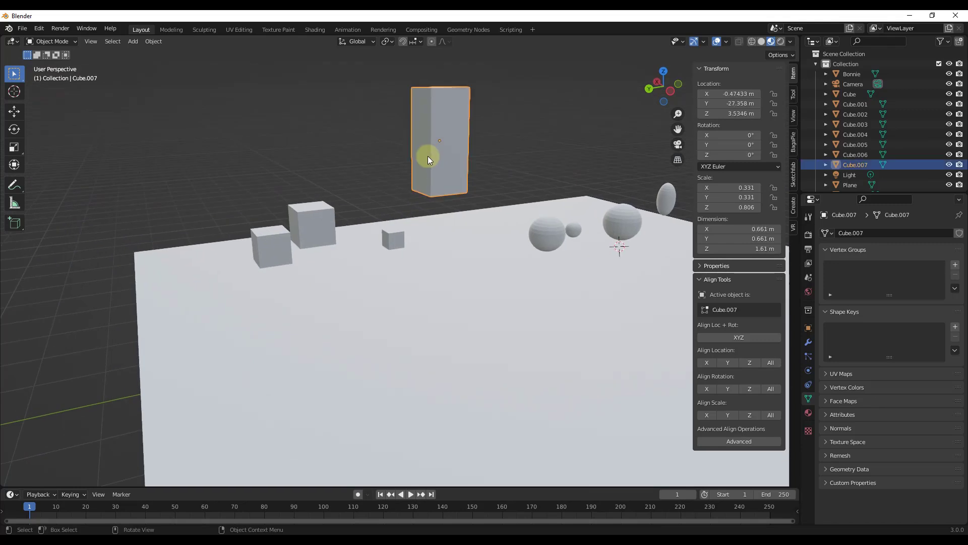
left_click(154, 41)
mouse_move(165, 95)
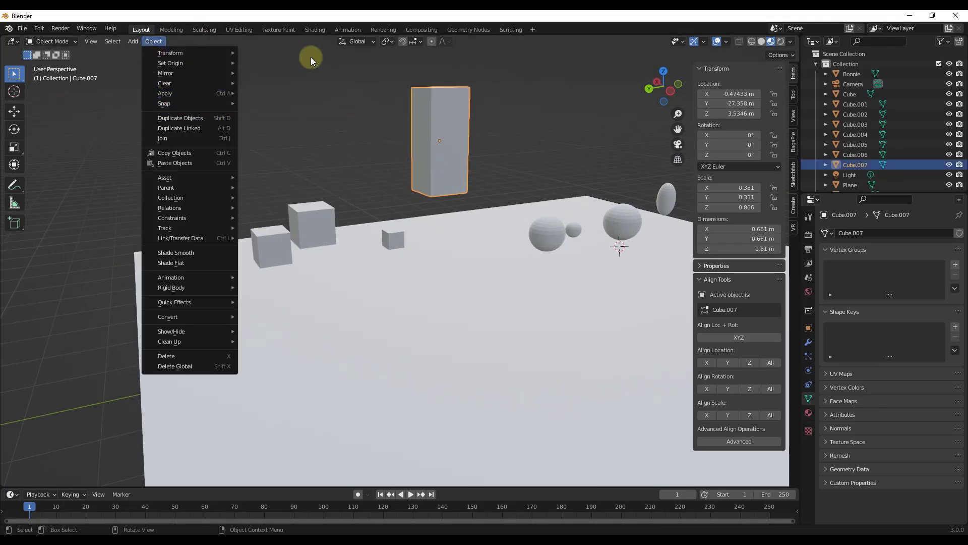
left_click(346, 80)
Step: Align the three small cubes' scale on all axes to the active tall box, Cube.007, and undo the alignment
middle_click_drag(359, 244, 321, 250)
middle_click_drag(392, 262, 211, 315)
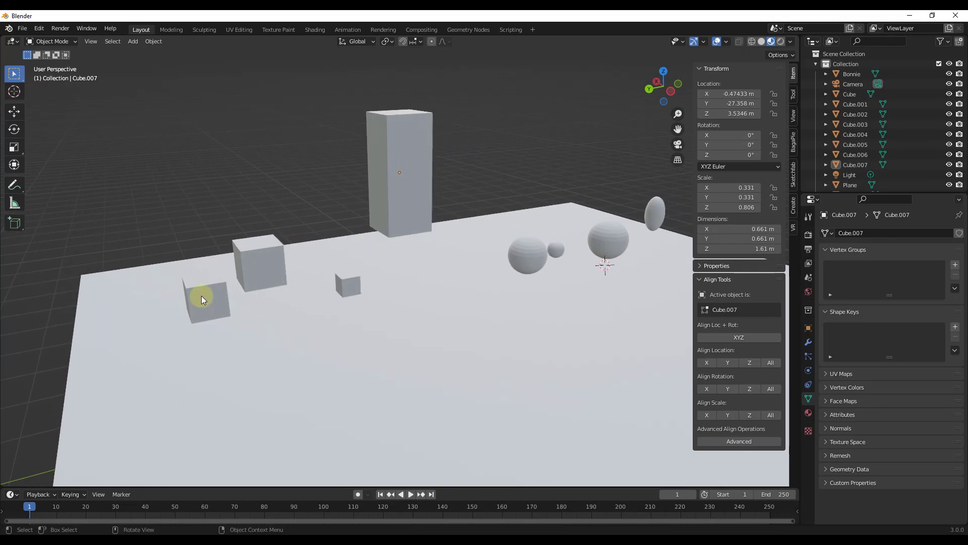
left_click(201, 295)
left_click(258, 259, "shift")
left_click(351, 285, "shift")
left_click(408, 179, "shift")
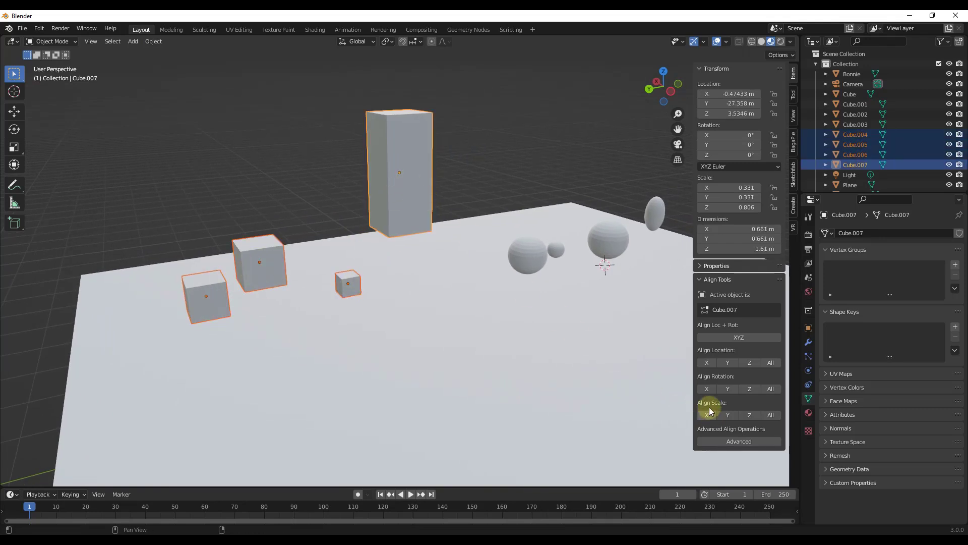
left_click(771, 415)
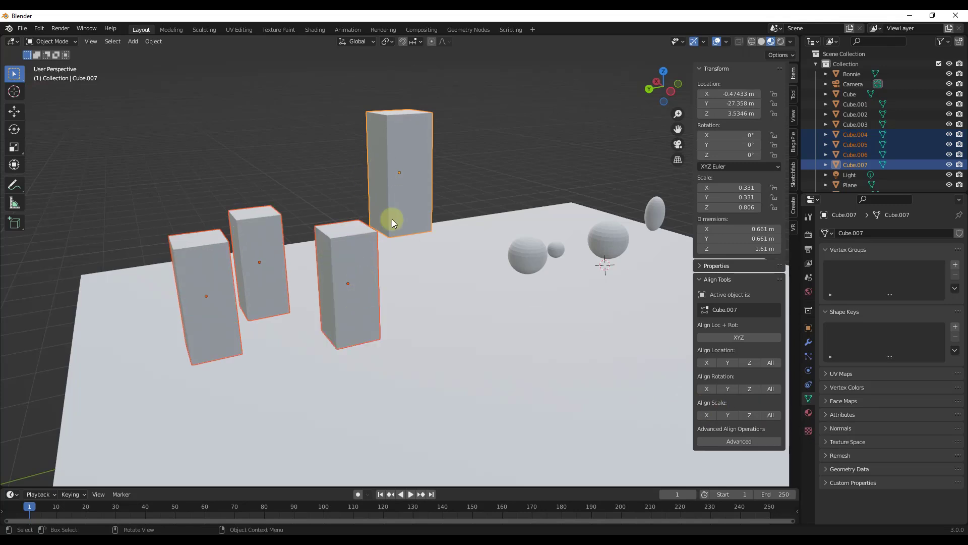
key("ctrl+z")
key("ctrl+z")
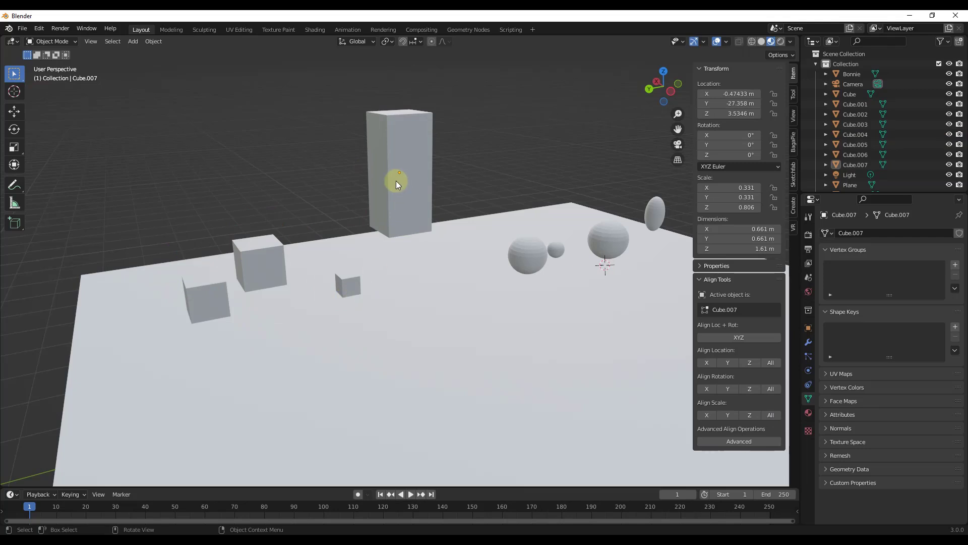
left_click(729, 415)
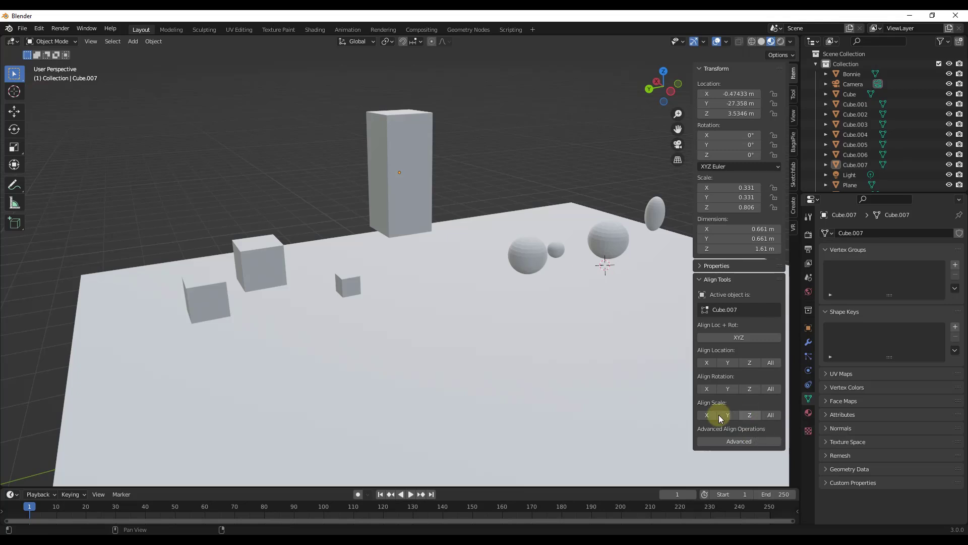
Step: Apply the rotation and scale of the tall box, Cube.007
left_click(397, 211)
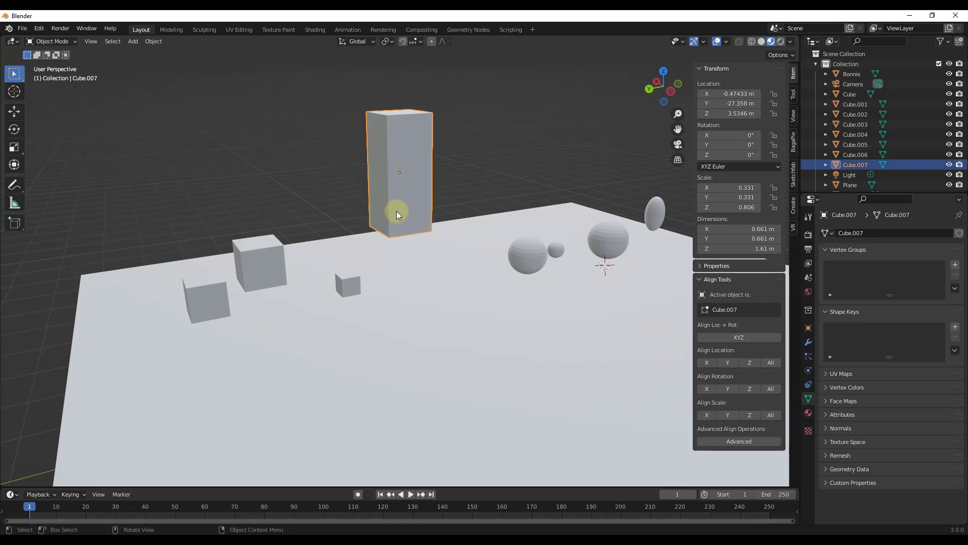
left_click(154, 41)
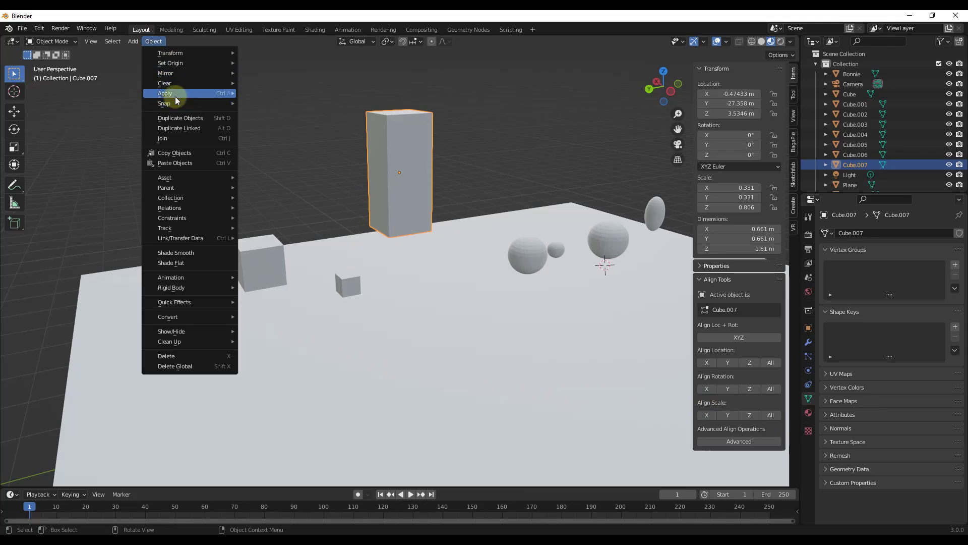
mouse_move(174, 95)
left_click(272, 135)
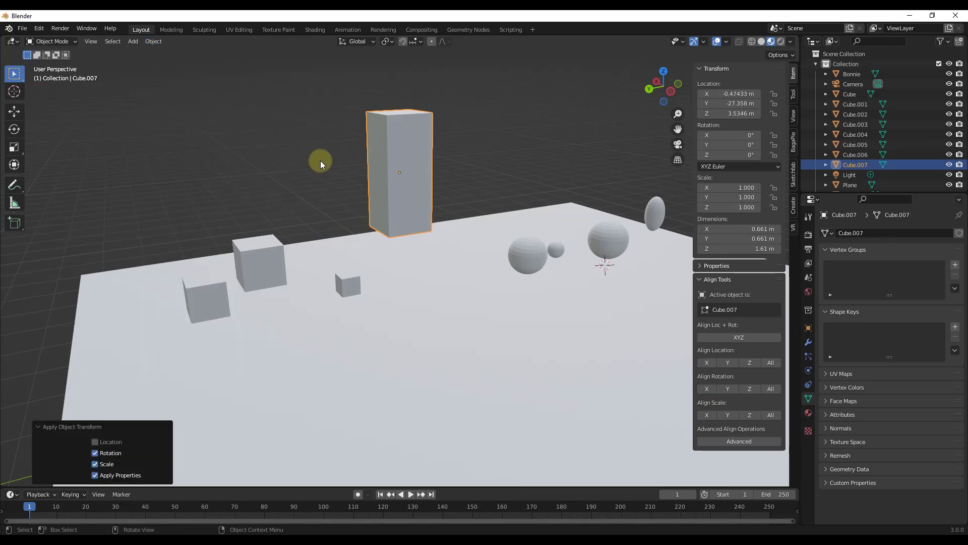
Step: Add the three small cubes to the selection, keep Cube.007 active, and align their scale on all axes
left_click(211, 297, "shift")
left_click(264, 255, "shift")
left_click(350, 283, "shift")
left_click(398, 182, "shift")
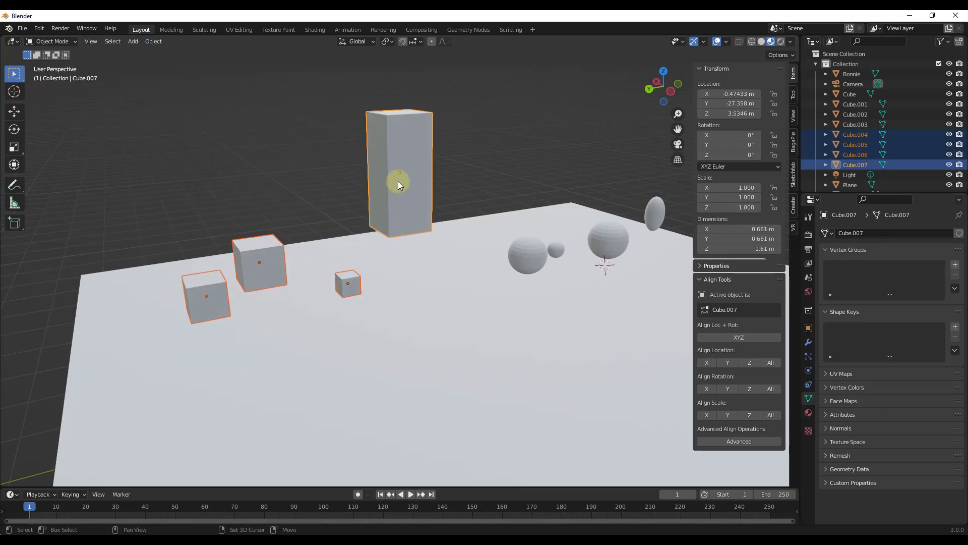
left_click(768, 415)
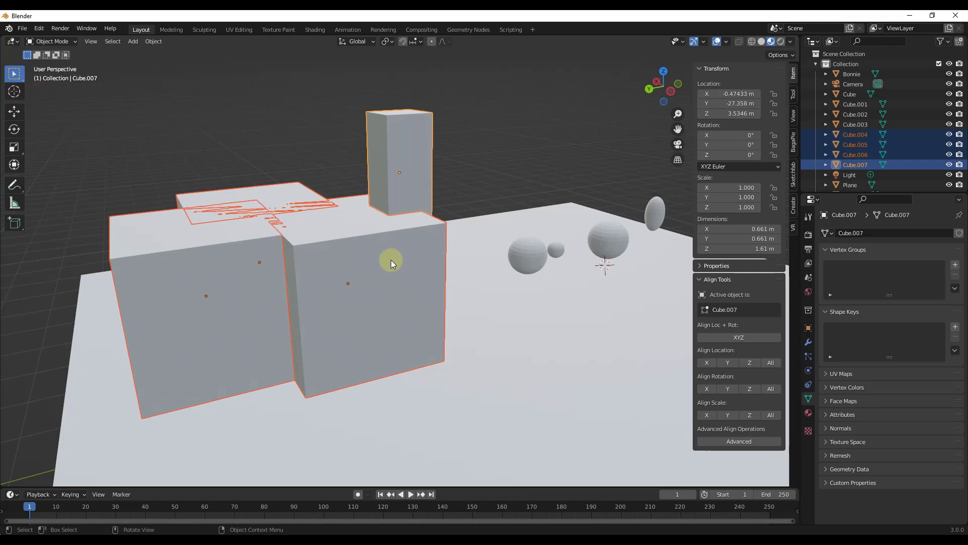
Step: Undo the scale alignment and the rotation and scale applied to Cube.007
key("ctrl+z")
key("ctrl+z")
key("ctrl+z")
key("ctrl+z")
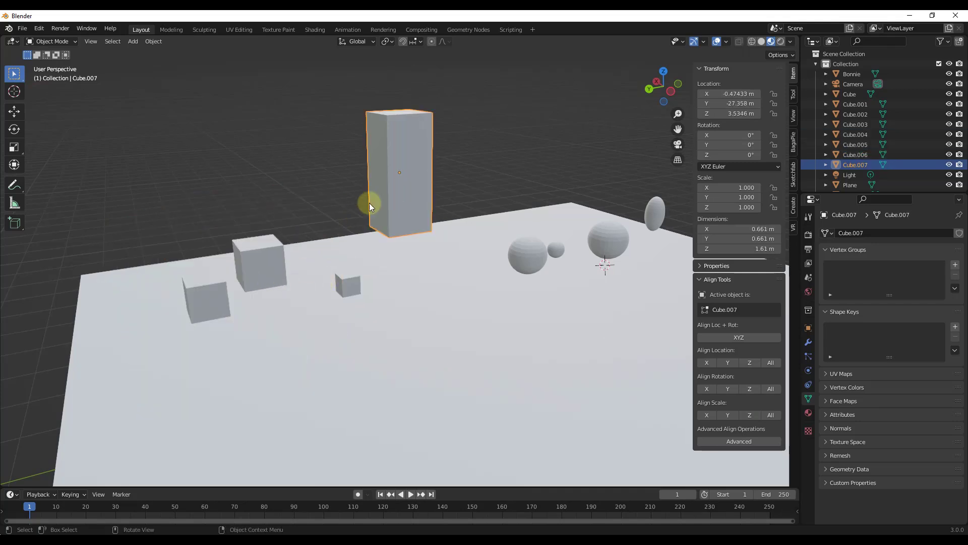
key("ctrl+z")
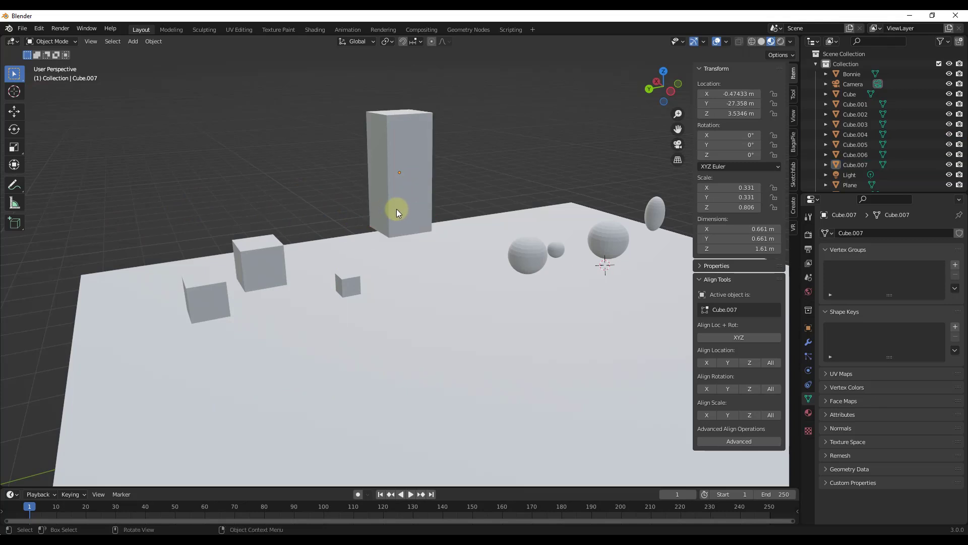
Step: Select the three small cubes and the tall box with the plane active, and run Advanced align on Z location, Min to Max
scroll(395, 234, "down", 4)
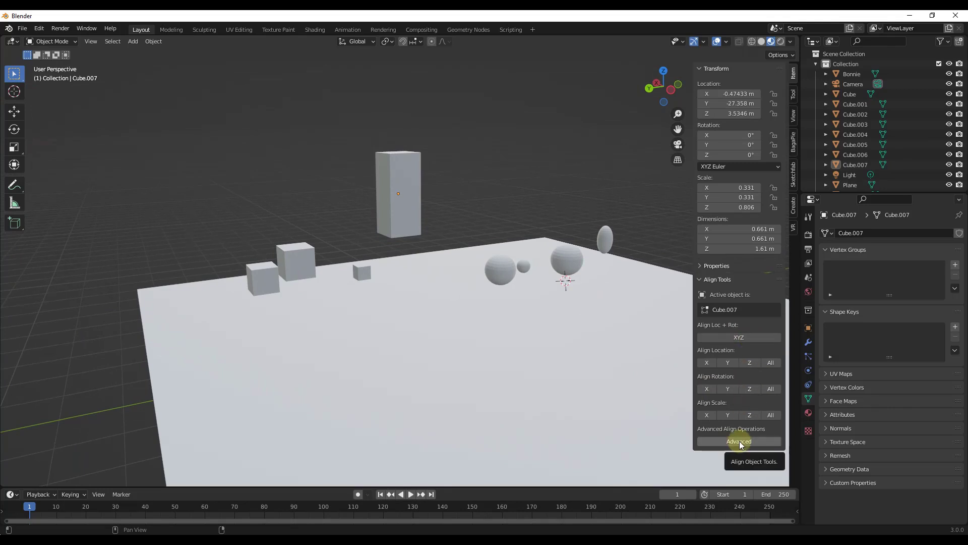
left_click_drag(248, 143, 381, 269)
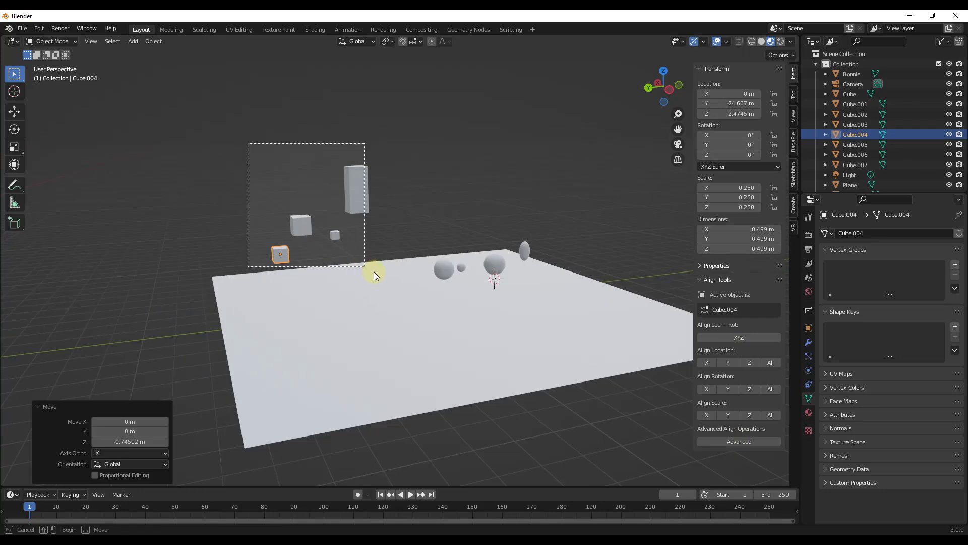
left_click(277, 259, "shift")
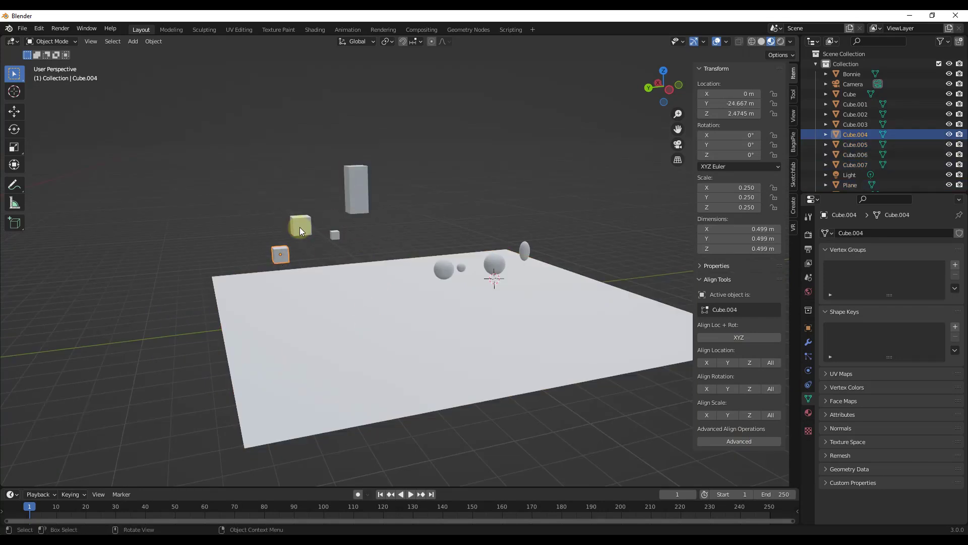
left_click(300, 225, "shift")
left_click(334, 235, "shift")
left_click(362, 185, "shift")
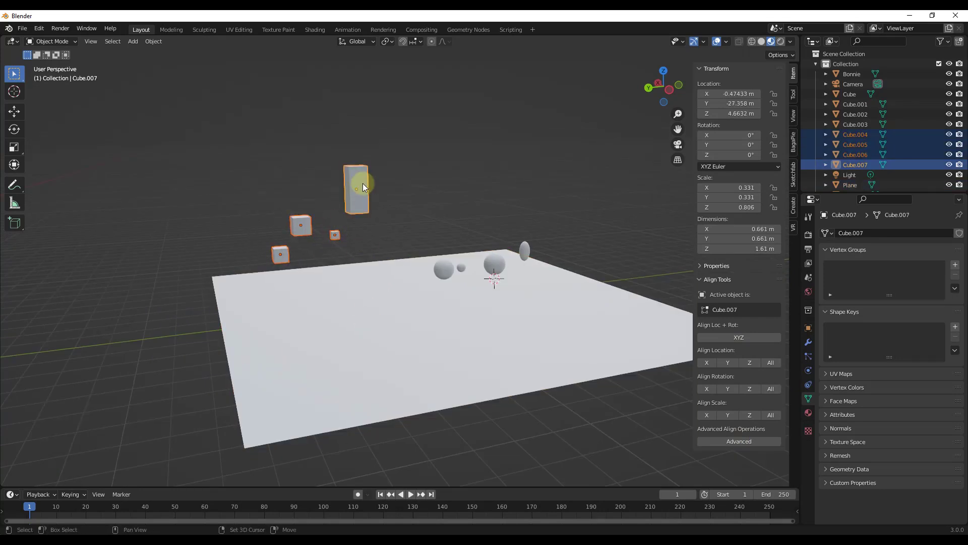
left_click(363, 321, "shift")
left_click(738, 441)
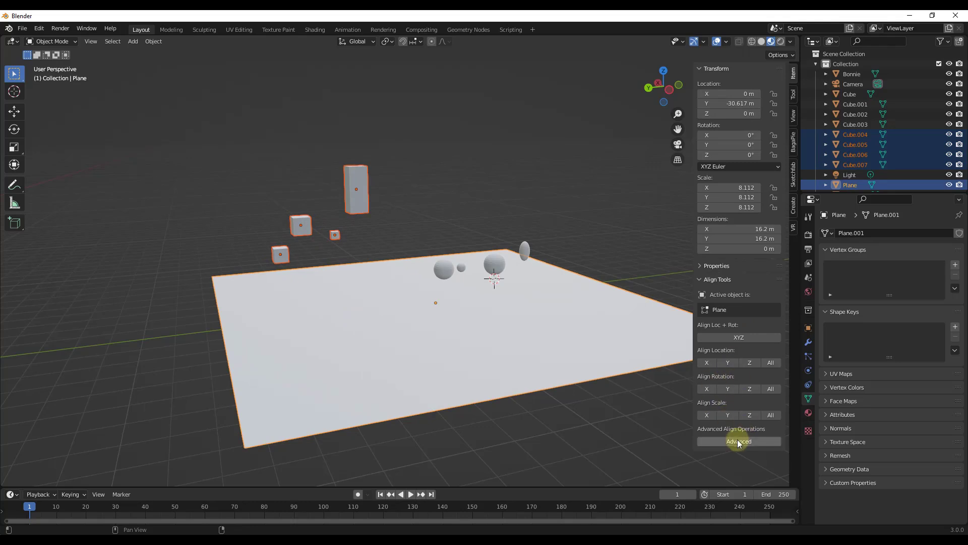
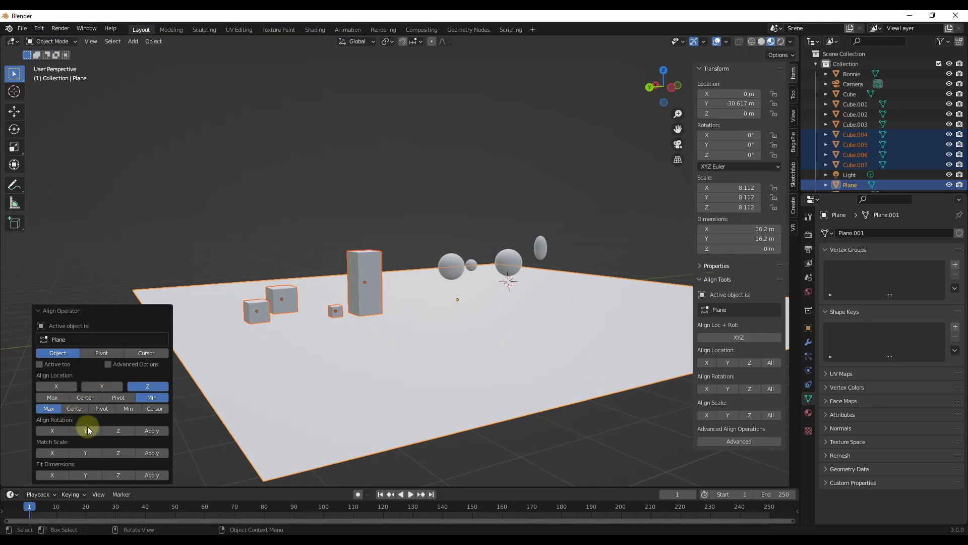
Step: Try Pivot as the boxes' alignment point against the plane's Max on Z, and restore Min
left_click(123, 396)
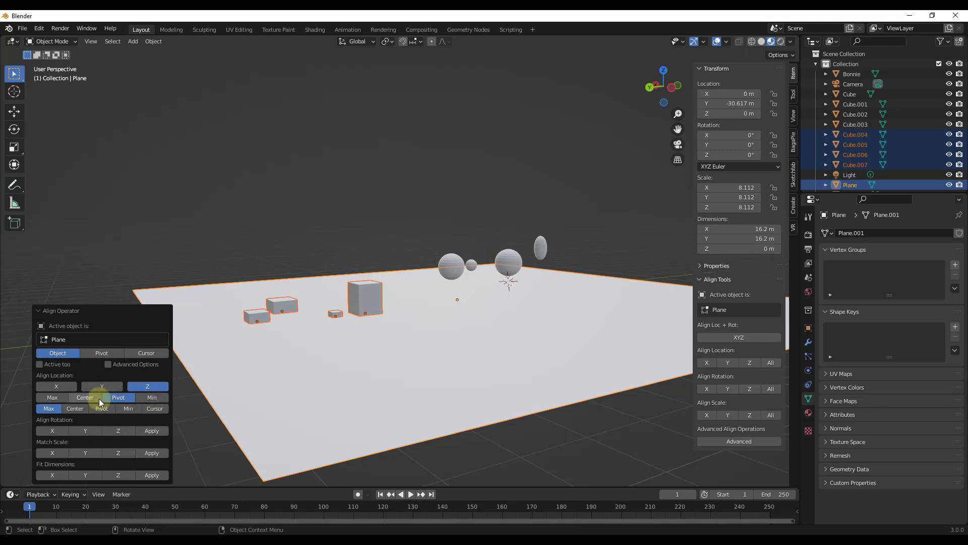
mouse_move(394, 369)
middle_mouse_down()
mouse_move(378, 350)
mouse_move(397, 370)
mouse_move(389, 375)
middle_mouse_up()
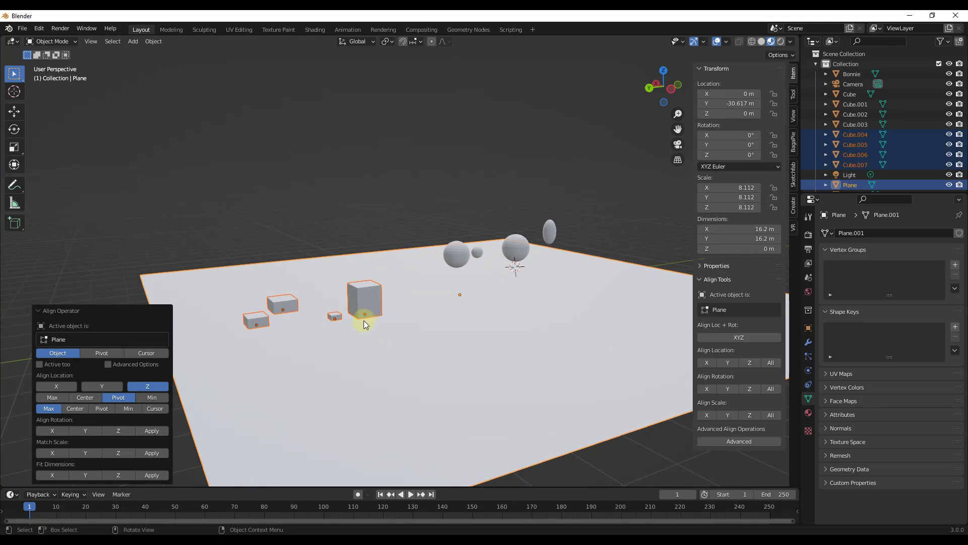
mouse_move(375, 333)
middle_mouse_down()
mouse_move(364, 309)
mouse_move(382, 336)
middle_mouse_up()
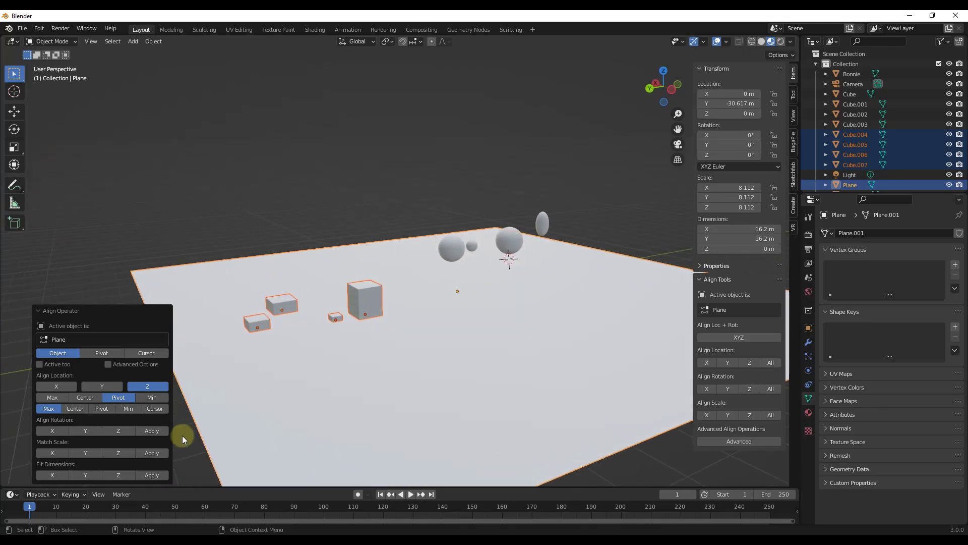
left_click(152, 398)
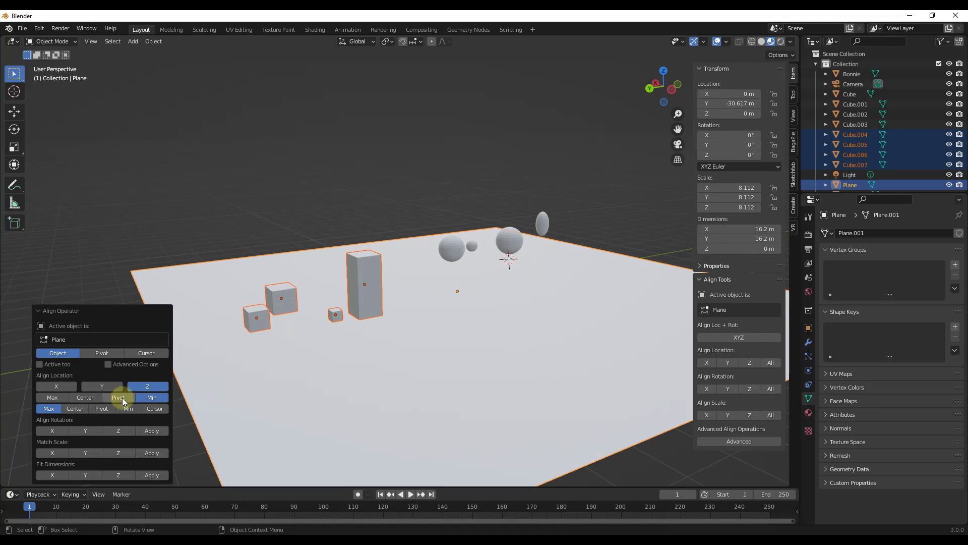
middle_click_drag(348, 364, 287, 335)
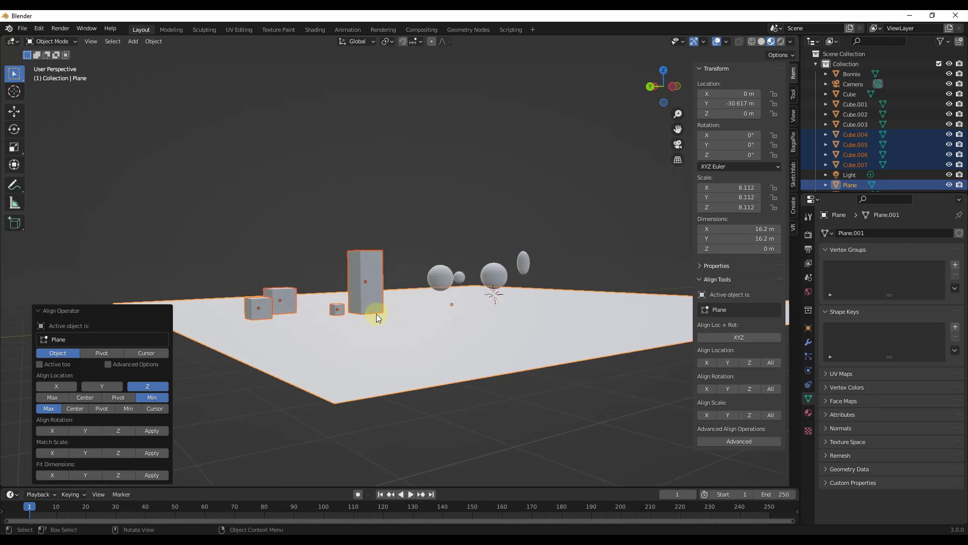
middle_click_drag(385, 336, 373, 343)
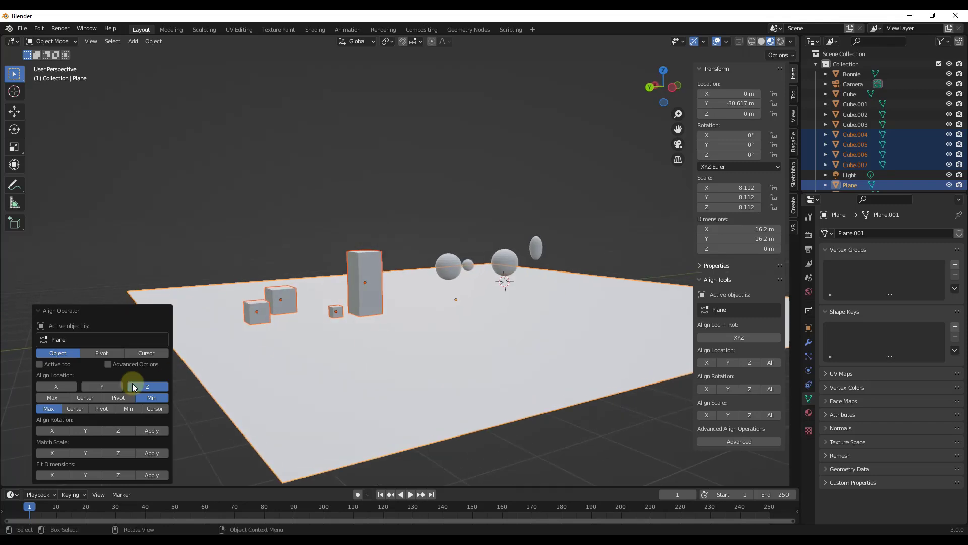
Step: Try Max as the boxes' alignment point against the plane's Max on Z, and restore Min
left_click(51, 397)
middle_click_drag(368, 385, 376, 351)
middle_click_drag(331, 280, 336, 308)
left_click(152, 398)
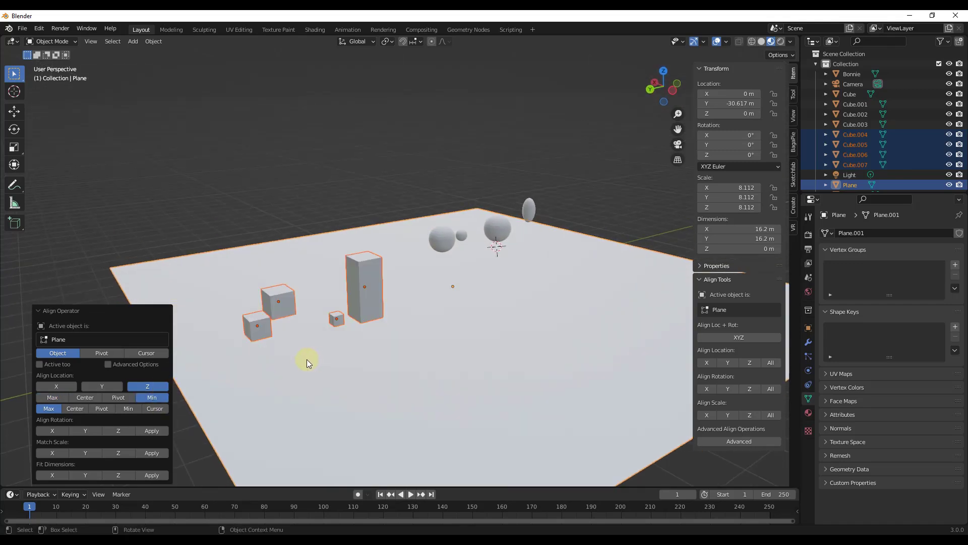
Step: Select the four spheres with the plane active, and rest them on it using Advanced align on Z location, Min to Max
scroll(434, 316, "down", 5)
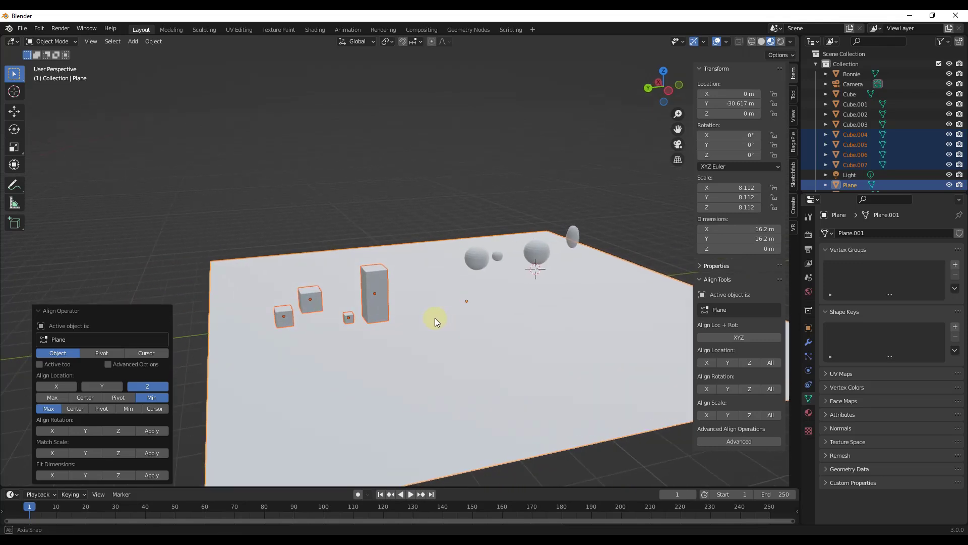
scroll(466, 303, "up", 5)
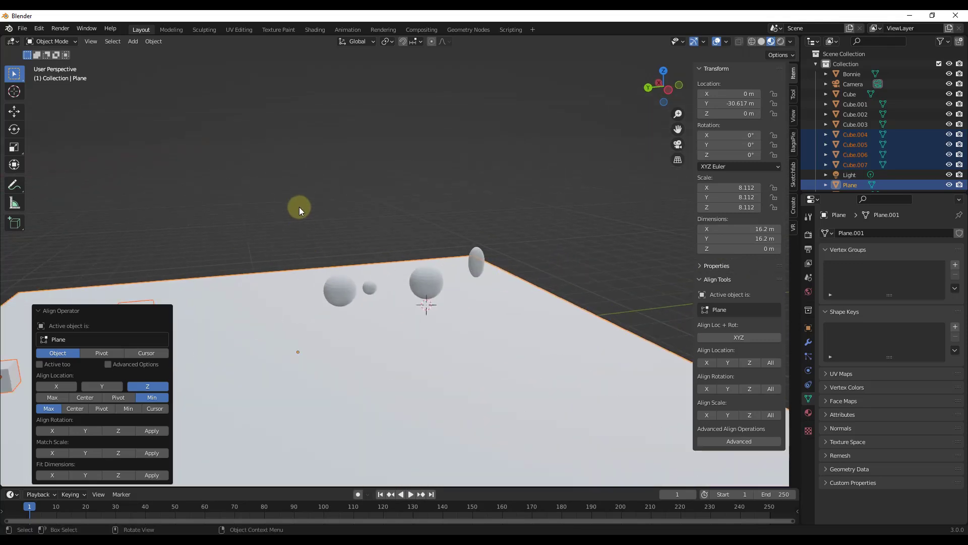
middle_click_drag(317, 262, 393, 339)
left_click(398, 339)
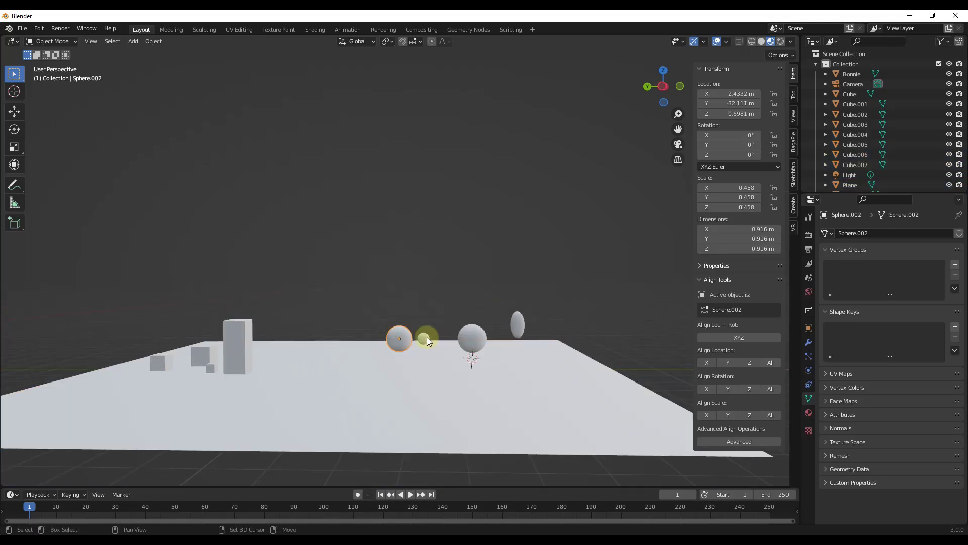
left_click(519, 325, "shift")
left_click(499, 404, "shift")
middle_click_drag(468, 390, 565, 375)
left_click(728, 442)
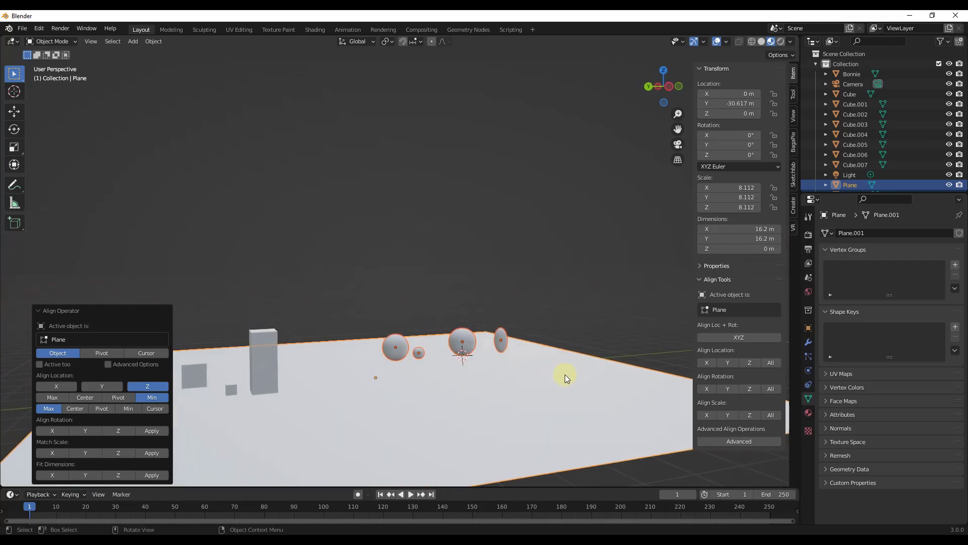